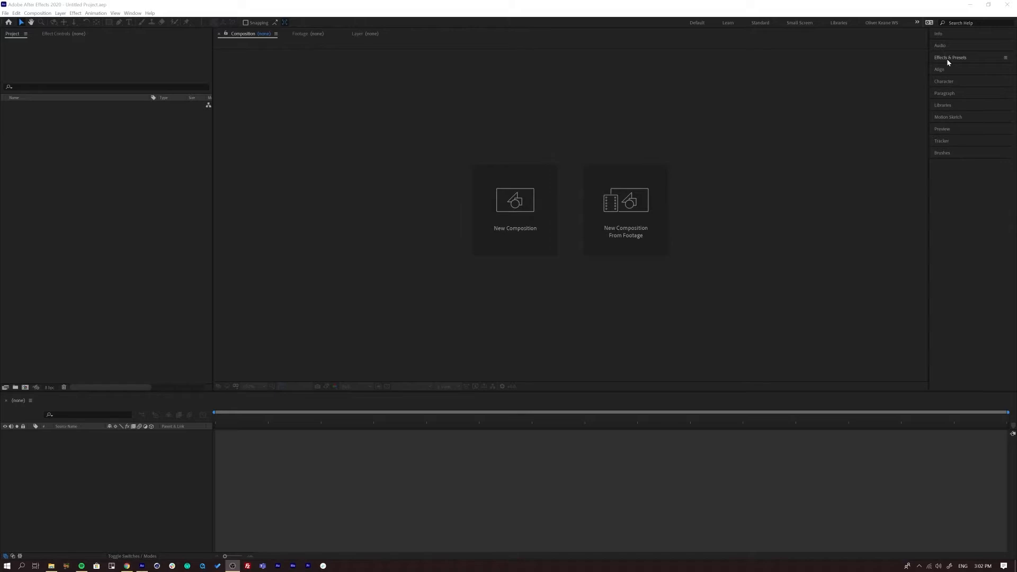
# Step: Expand the Effects & Presets panel to show its effect categories
pyautogui.click(947, 63)
pyautogui.click(944, 61)
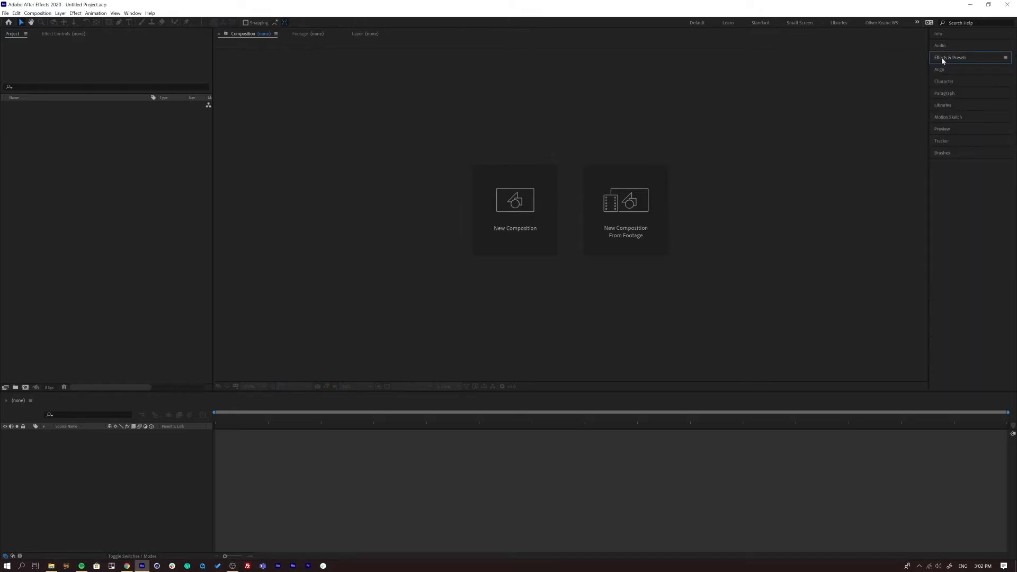
pyautogui.click(947, 62)
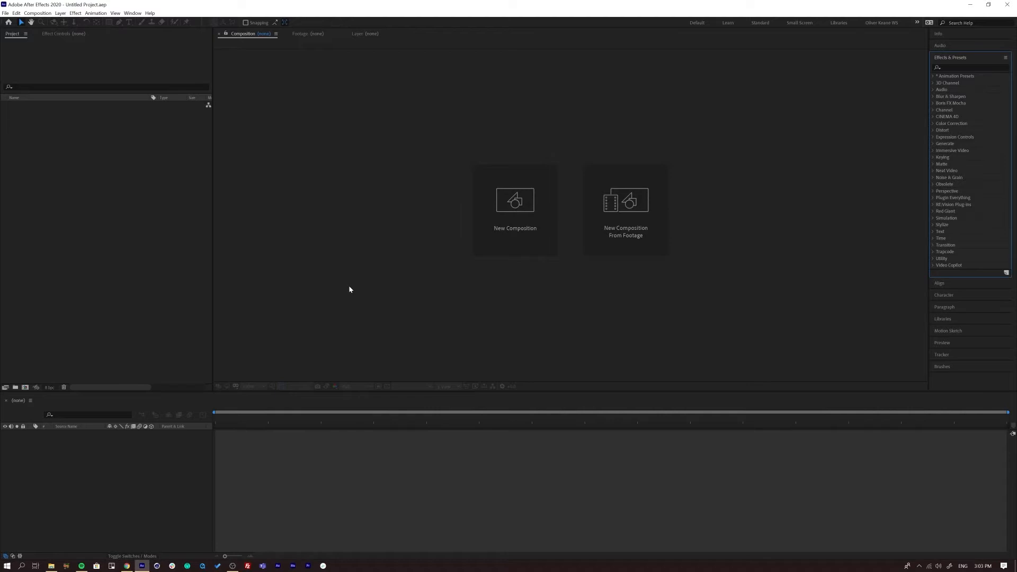
# Step: Import 2_Butterfly.png and 4_FlowersBloom.mp4 from the "11 Effects and presets panel" folder into the project
pyautogui.click(51, 566)
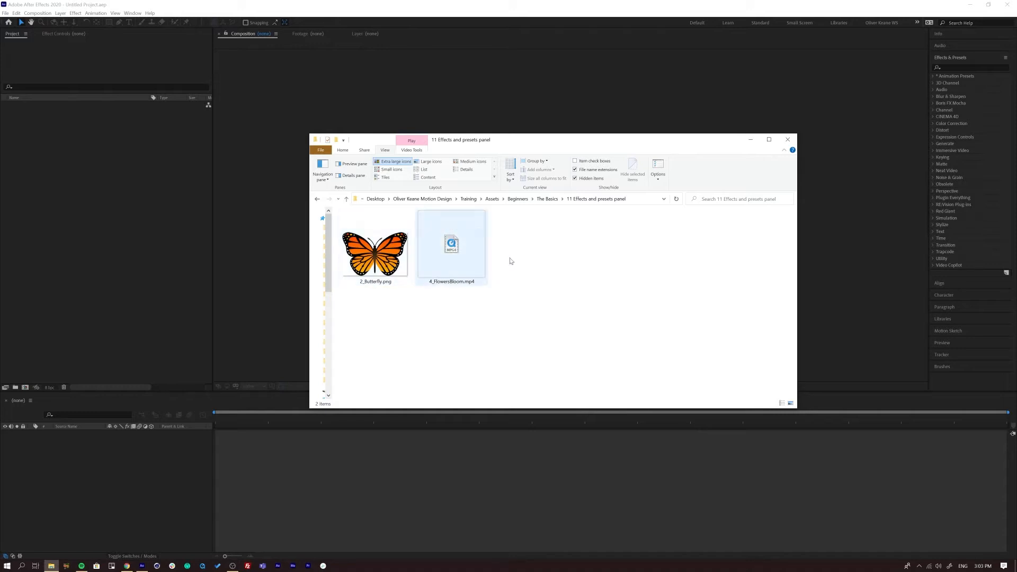
pyautogui.moveTo(582, 239); pyautogui.dragTo(369, 325)
pyautogui.moveTo(378, 256); pyautogui.dragTo(71, 192)
pyautogui.click(117, 204)
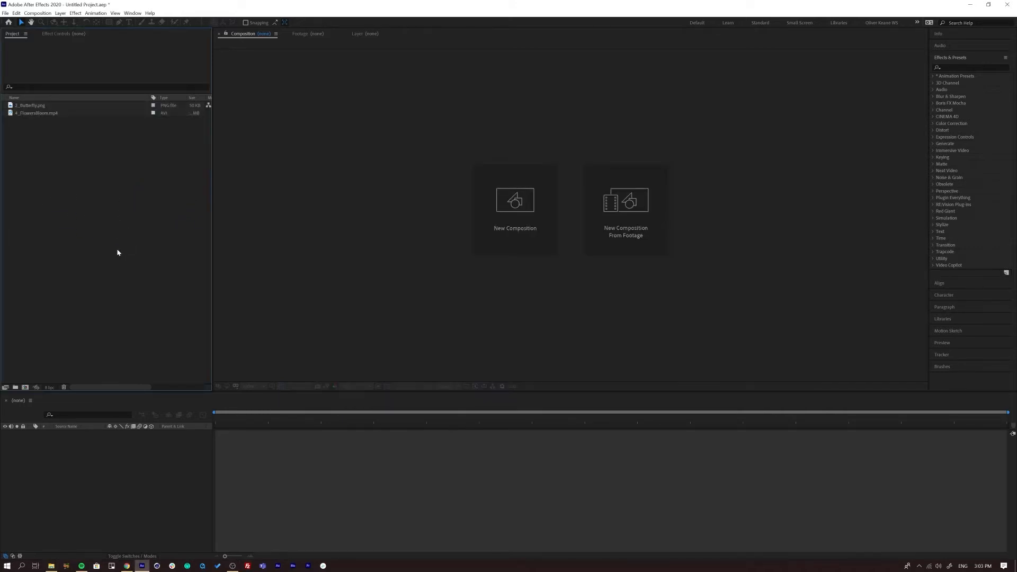
# Step: Create a composition from 4_FlowersBloom.mp4 and move the current time to 0:00:39:02
pyautogui.click(40, 113)
pyautogui.rightClick(31, 116)
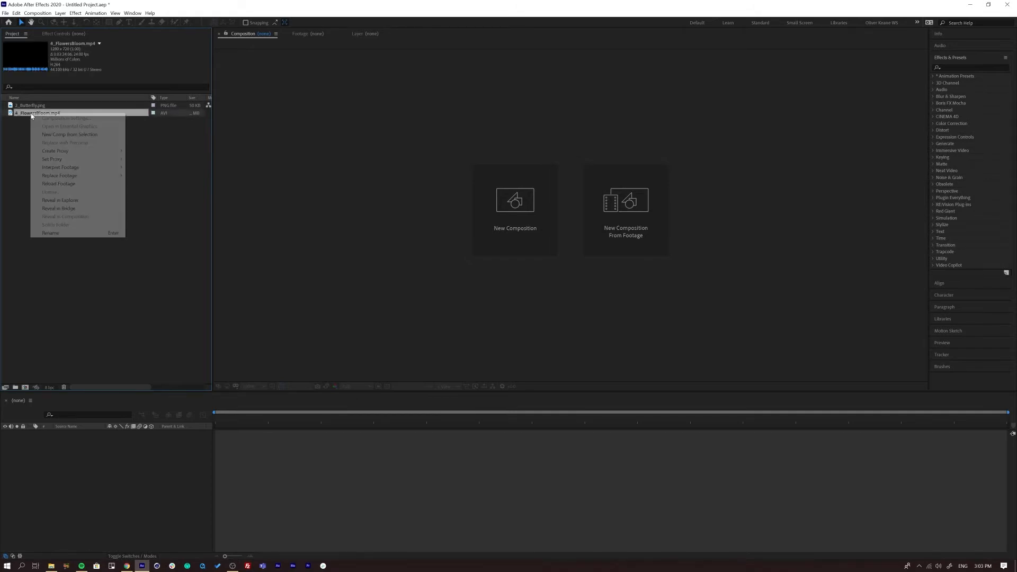
pyautogui.click(58, 136)
pyautogui.moveTo(223, 420); pyautogui.dragTo(367, 432)
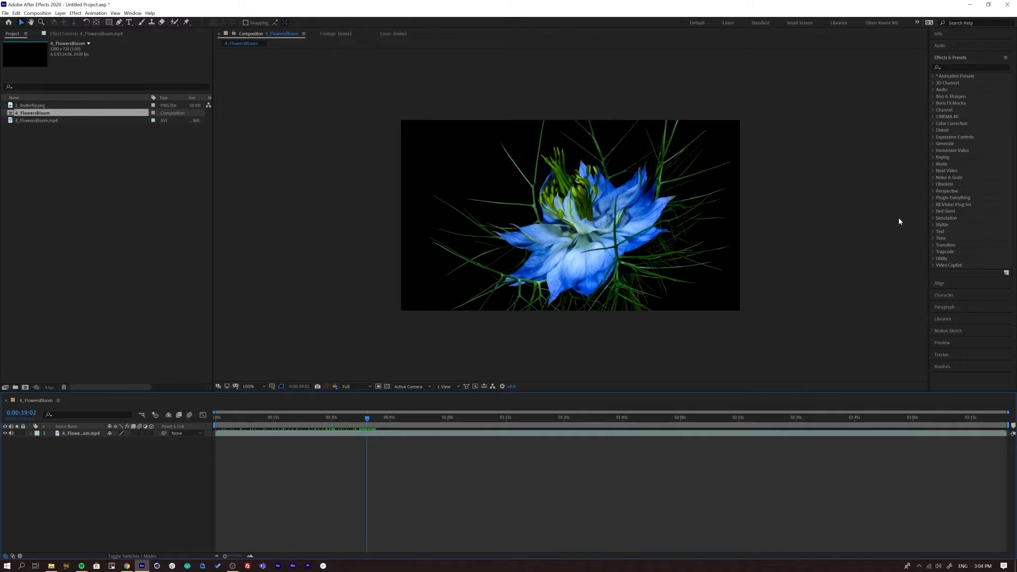
# Step: Expand the Color Correction category to list its effects
pyautogui.click(946, 125)
pyautogui.click(934, 123)
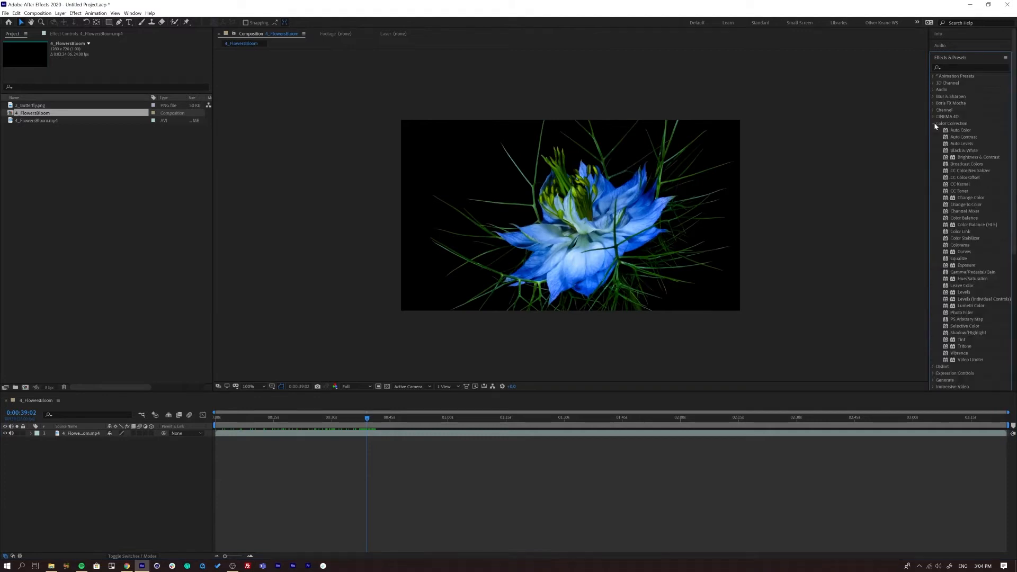
pyautogui.moveTo(1014, 181); pyautogui.dragTo(1016, 185)
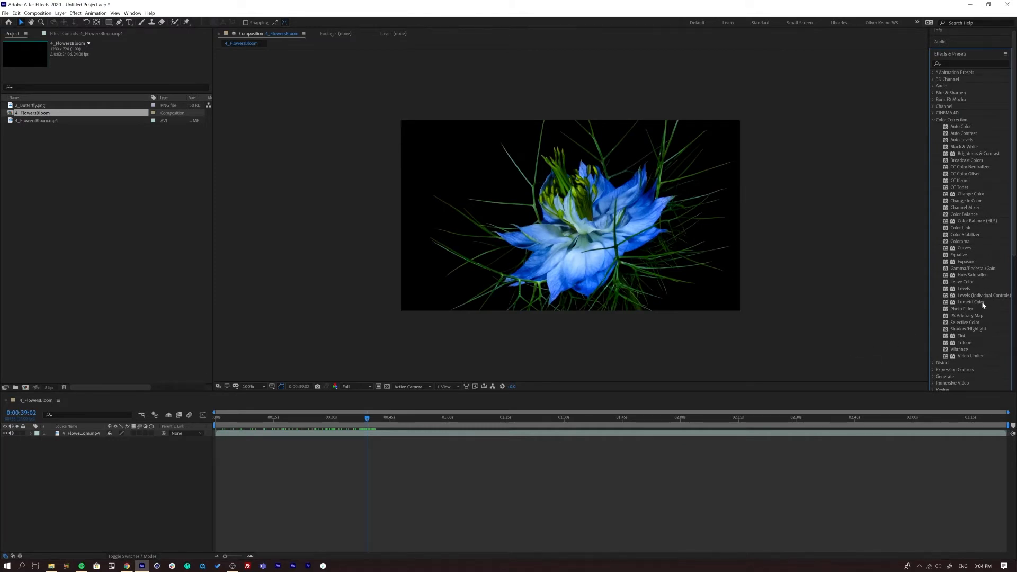
# Step: Try applying Hue/Saturation directly onto the flower image in the composition view, and undo it
pyautogui.click(948, 276)
pyautogui.moveTo(947, 276); pyautogui.dragTo(537, 195)
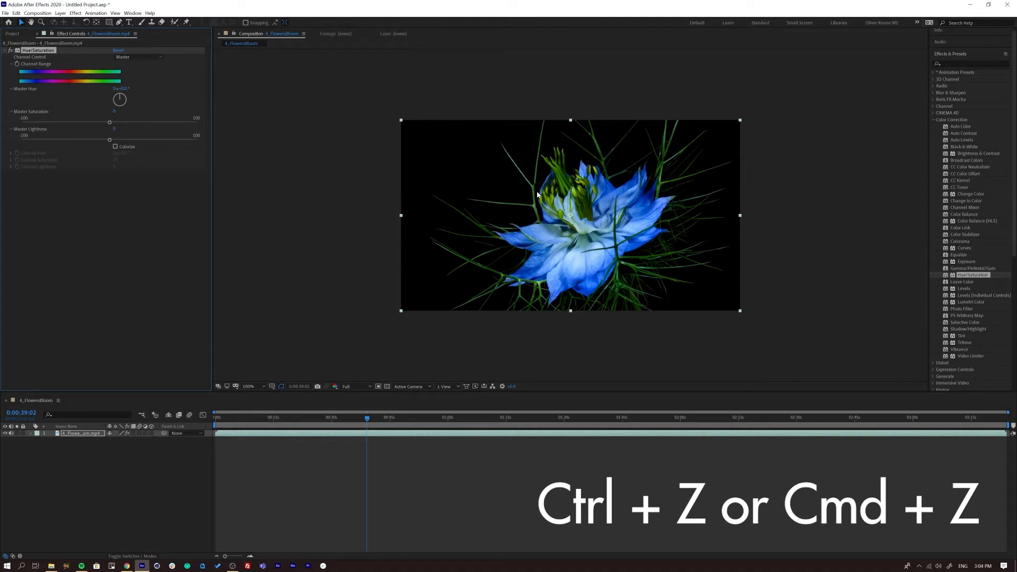
pyautogui.hotkey('ctrl', 'z')
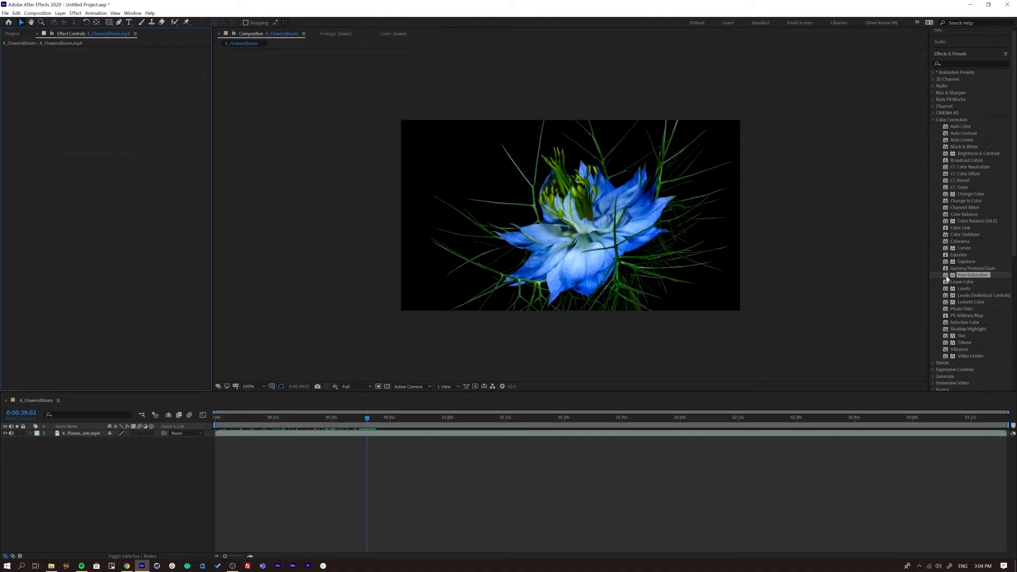
# Step: Try applying Hue/Saturation onto the 4_FlowersBloom.mp4 layer in the timeline, and undo it
pyautogui.click(80, 433)
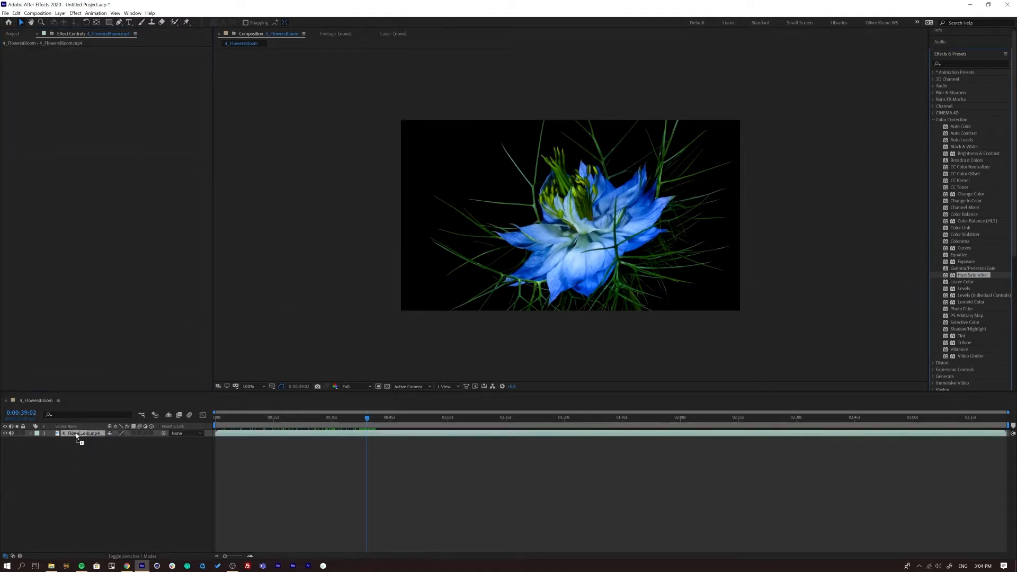
pyautogui.moveTo(88, 433); pyautogui.dragTo(89, 435)
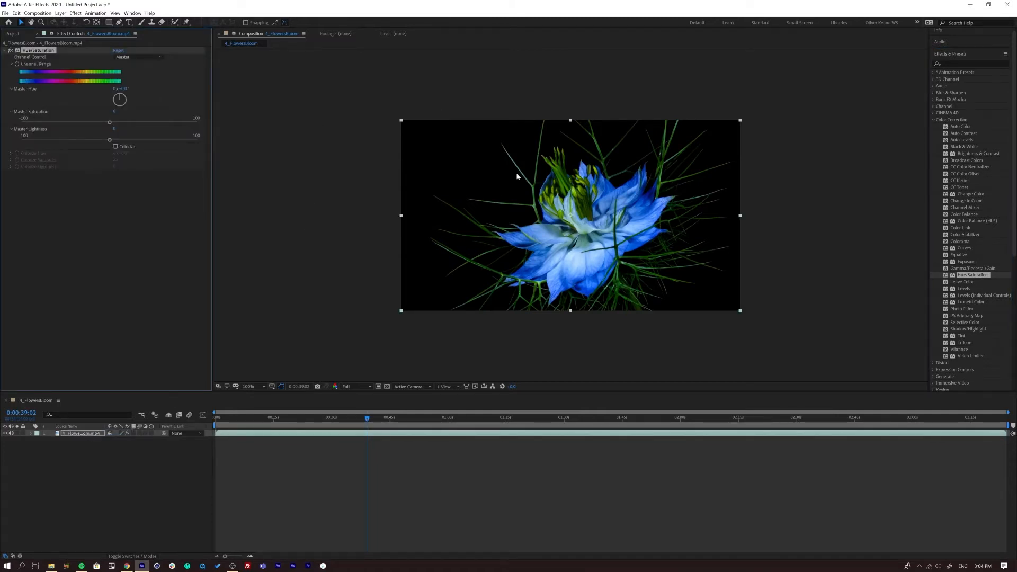
pyautogui.hotkey('ctrl', 'z')
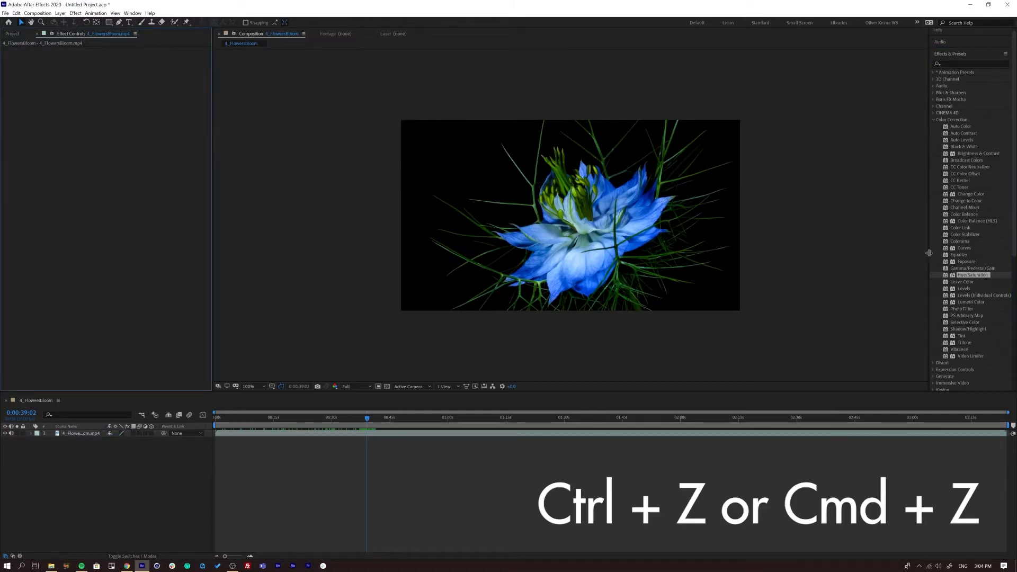
# Step: Apply Hue/Saturation to the selected 4_FlowersBloom.mp4 layer and widen the area showing its effect settings
pyautogui.click(75, 434)
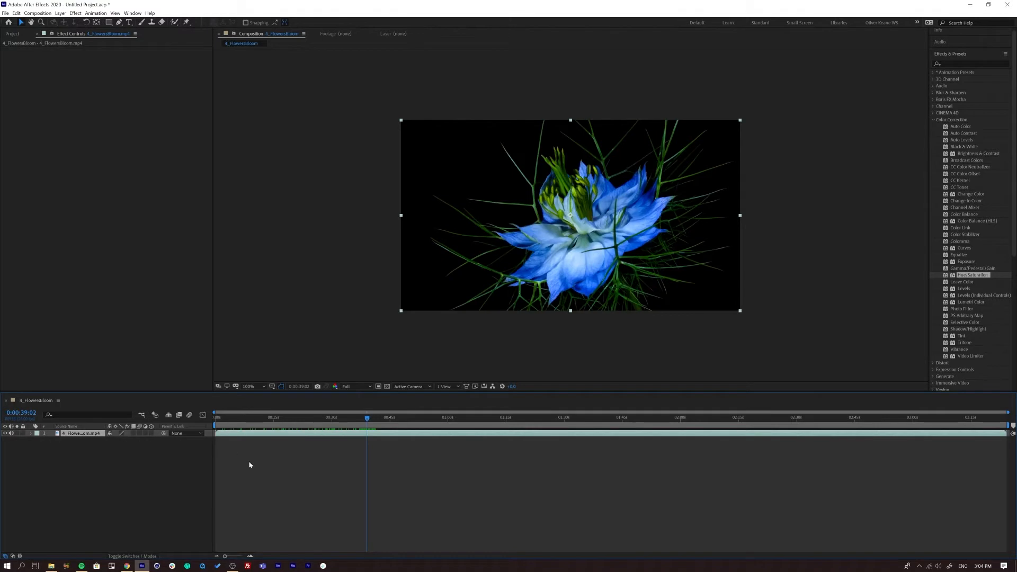
pyautogui.doubleClick(946, 276)
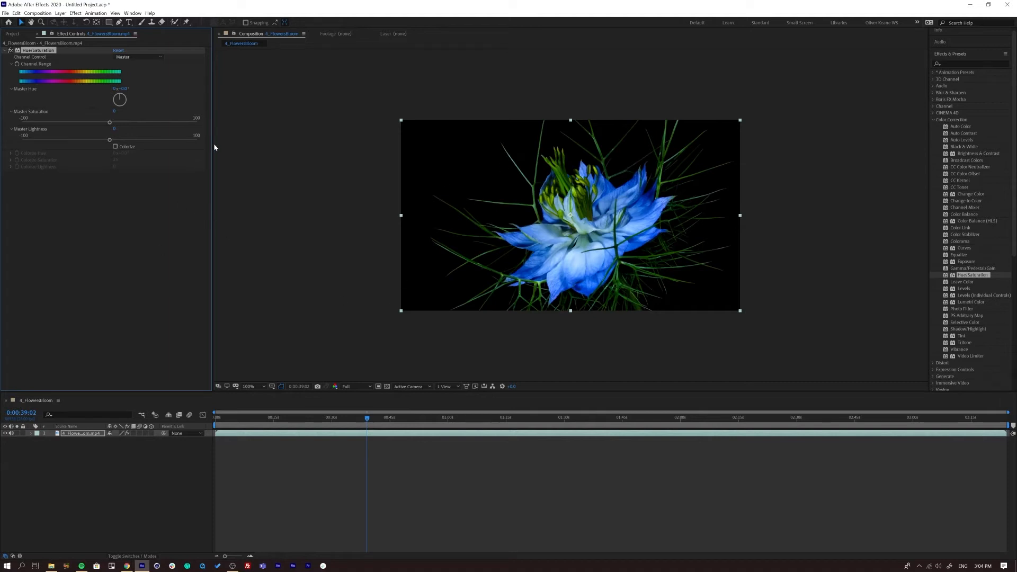
pyautogui.moveTo(213, 161); pyautogui.dragTo(231, 162)
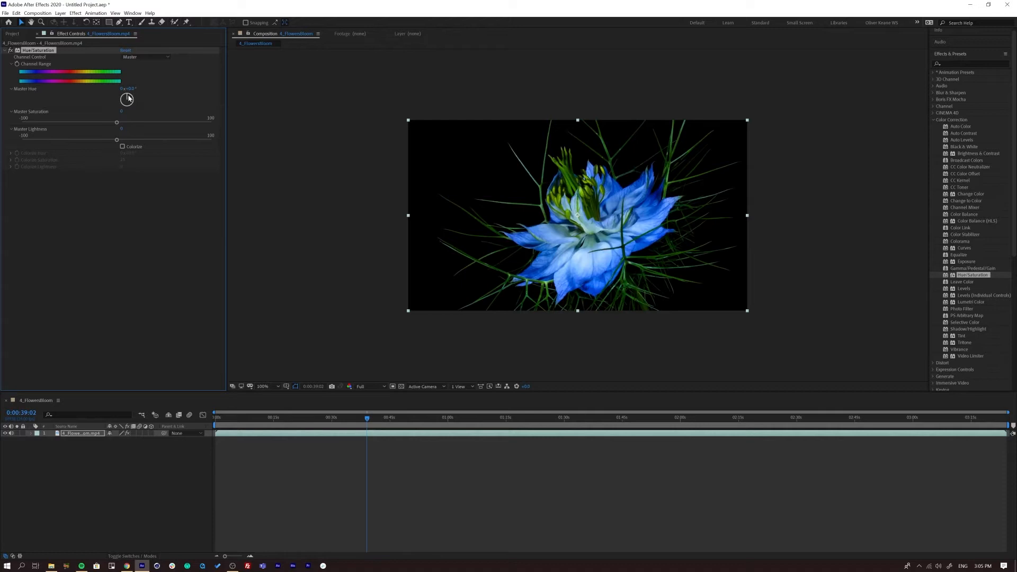
# Step: Rotate Master Hue to turn the flower purple, raise Master Saturation to about 69 and lower Master Lightness to -24
pyautogui.moveTo(128, 99); pyautogui.dragTo(148, 92)
pyautogui.moveTo(116, 122); pyautogui.dragTo(182, 123)
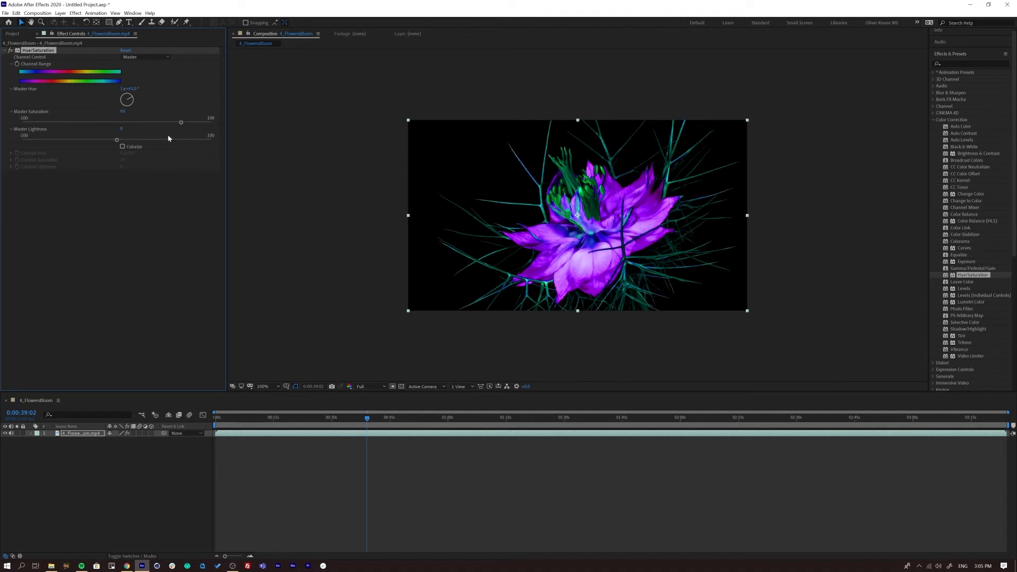
pyautogui.moveTo(117, 140); pyautogui.dragTo(96, 152)
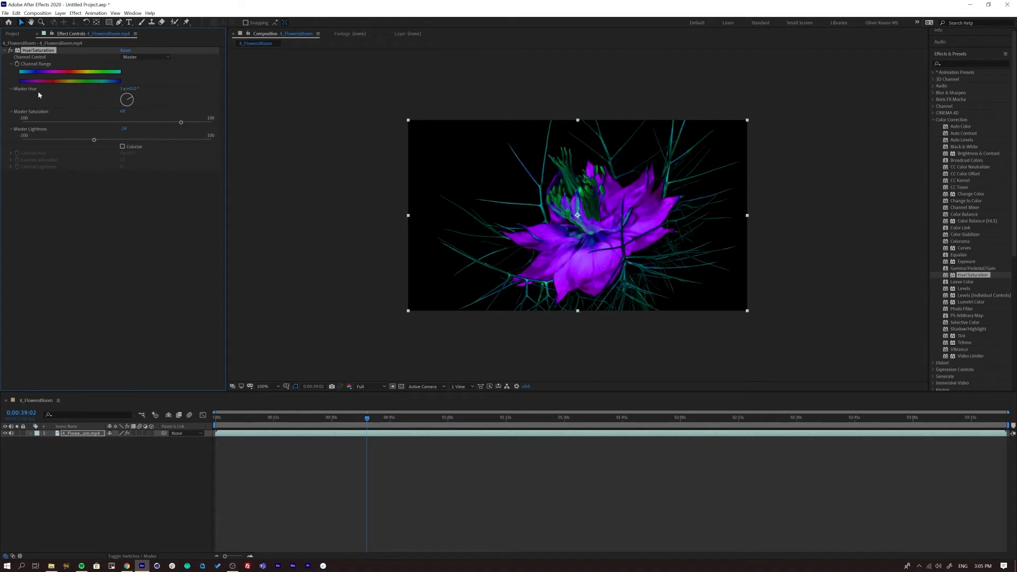
# Step: Toggle the Hue/Saturation effect off and on repeatedly to compare the flower with and without it
pyautogui.click(11, 51)
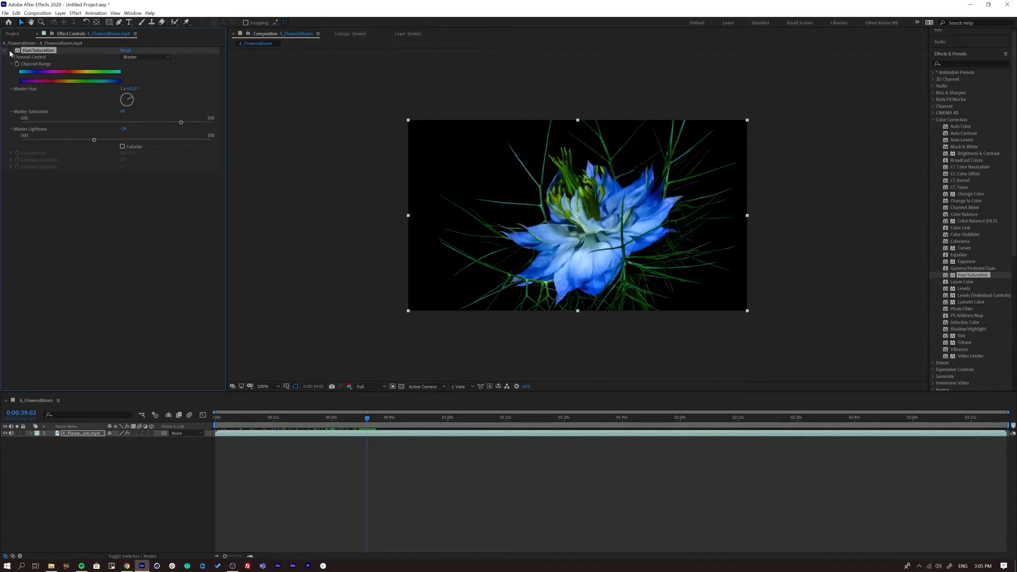
pyautogui.click(10, 52)
pyautogui.click(10, 51)
pyautogui.click(10, 52)
pyautogui.click(10, 51)
pyautogui.click(10, 51)
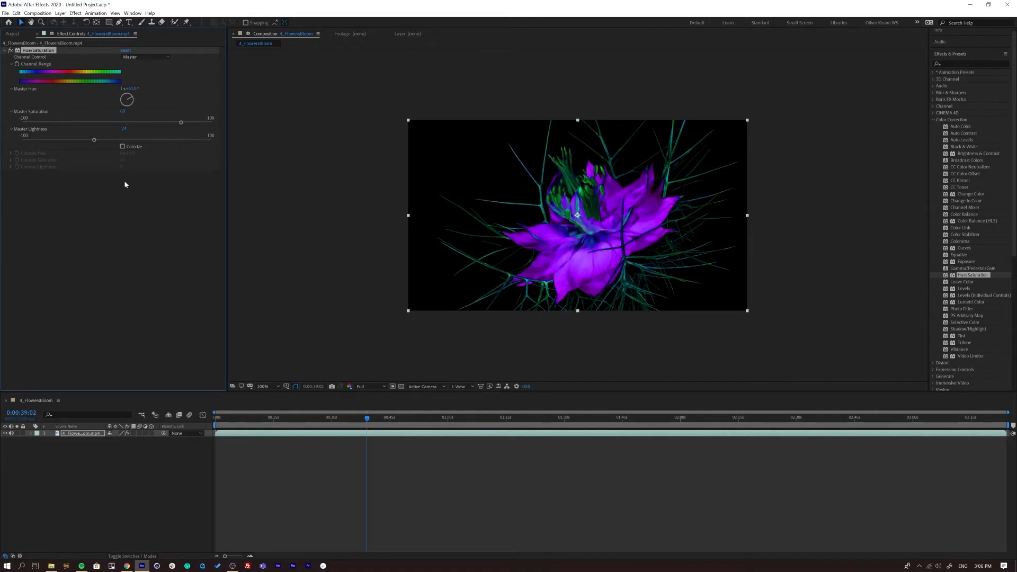
# Step: Enable Colorize in Hue/Saturation and tint the flower a saturated green, with Colorize Hue at about 141°
pyautogui.click(122, 146)
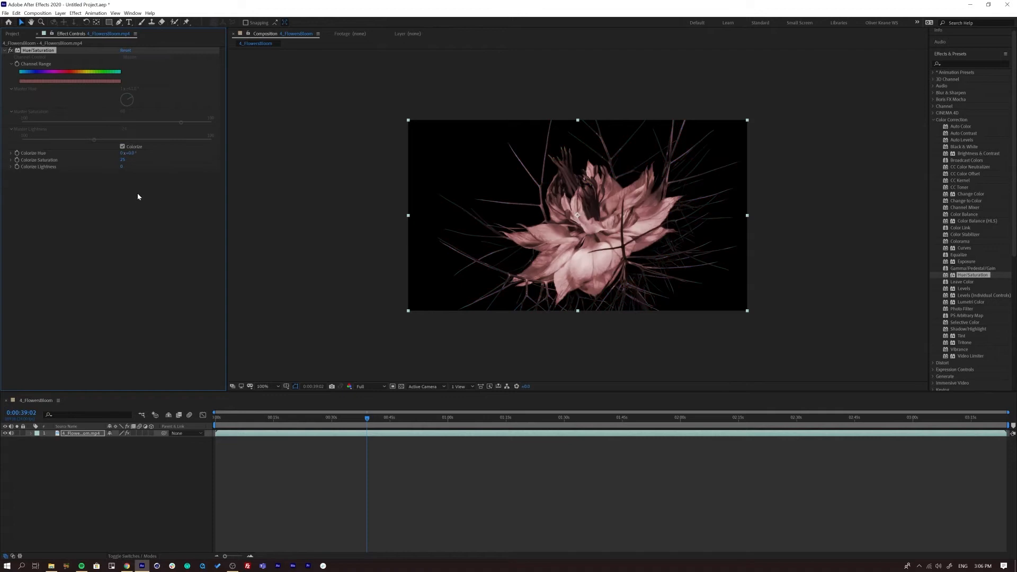
pyautogui.click(123, 146)
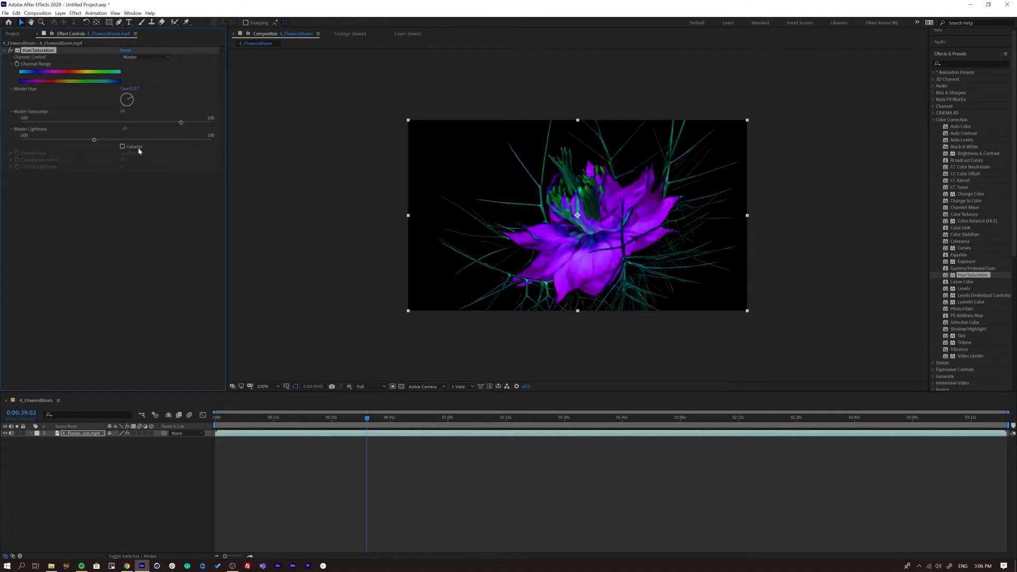
pyautogui.click(129, 146)
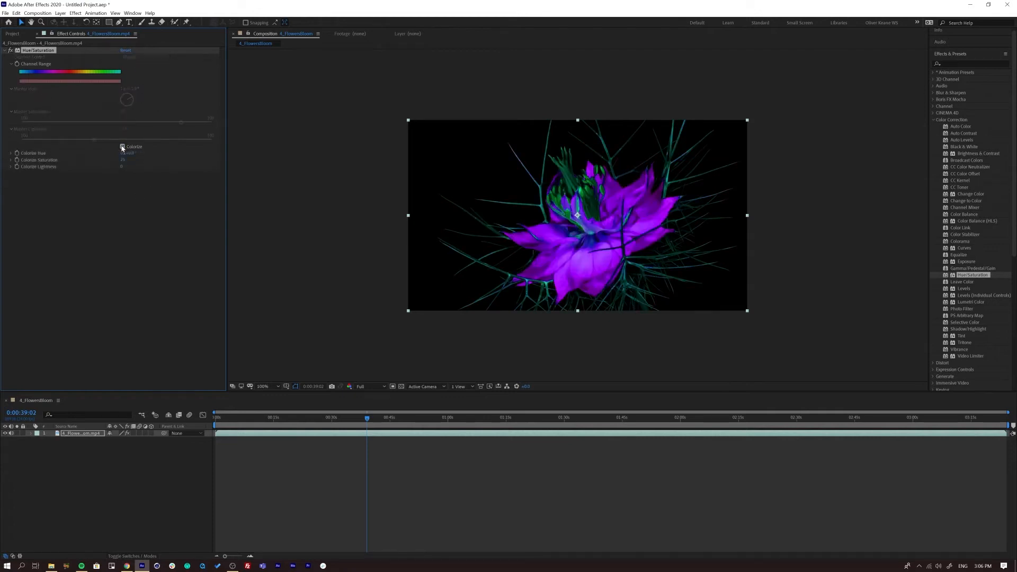
pyautogui.moveTo(123, 160); pyautogui.dragTo(211, 167)
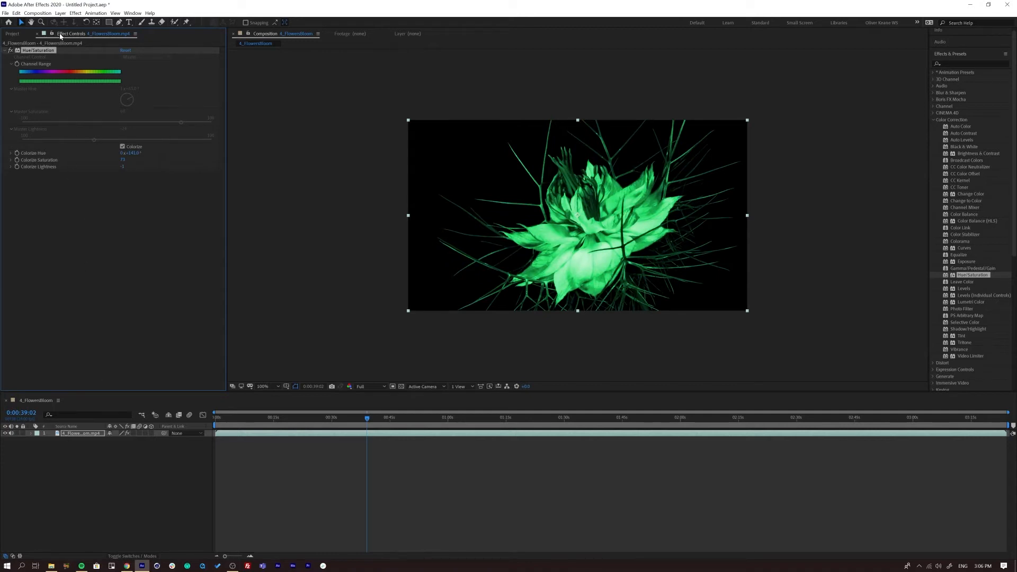
pyautogui.click(14, 35)
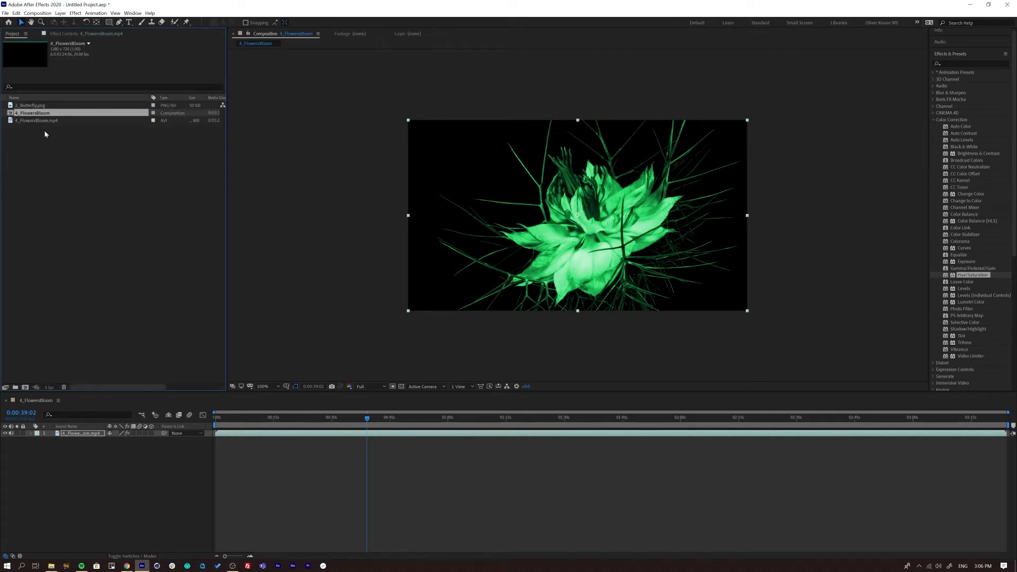
pyautogui.click(32, 106)
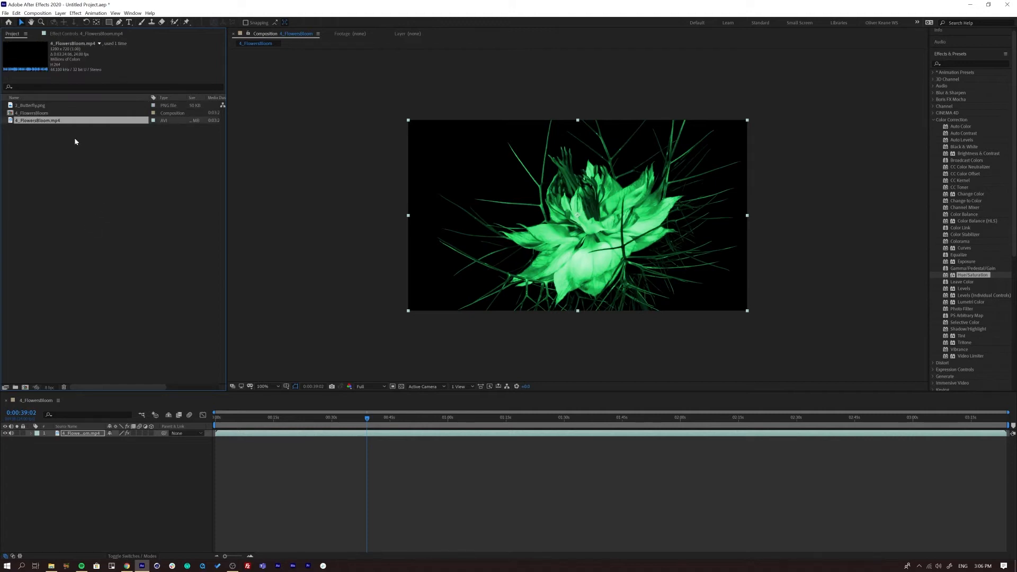
pyautogui.rightClick(42, 124)
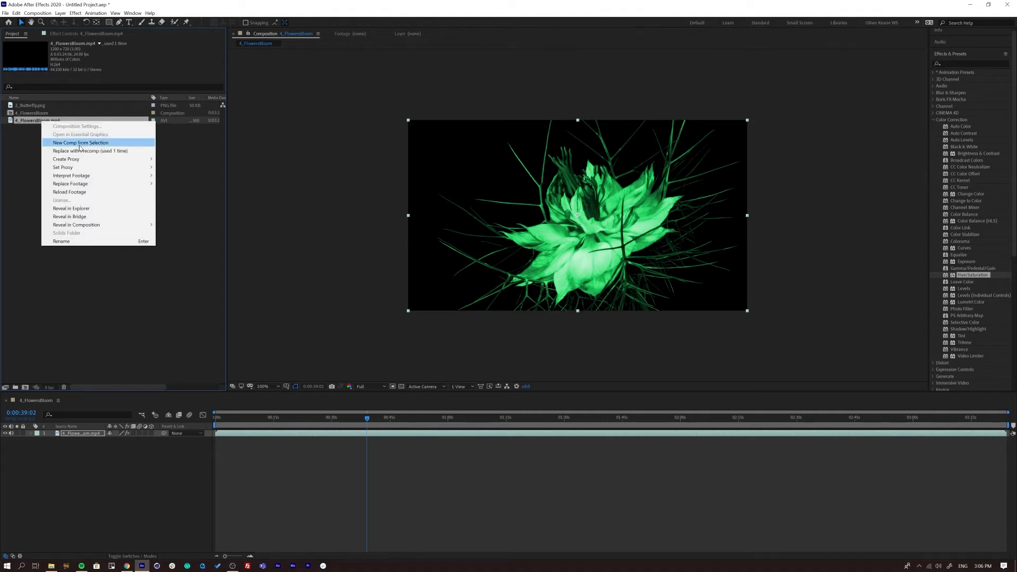
pyautogui.click(21, 160)
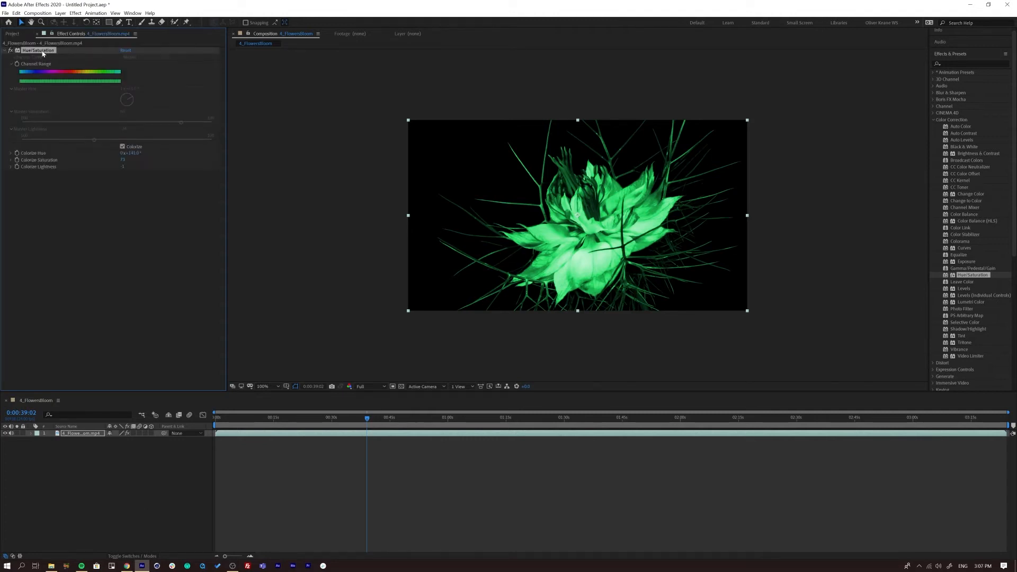
# Step: Replace the Hue/Saturation effect on the 4_FlowersBloom.mp4 layer with the Curves effect
pyautogui.press('BackSpace')
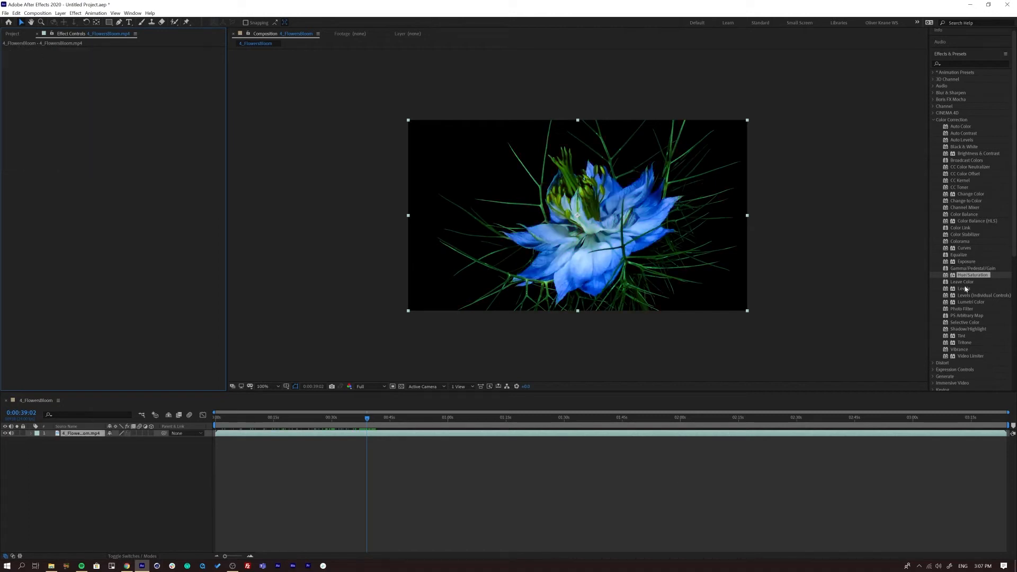
pyautogui.click(961, 249)
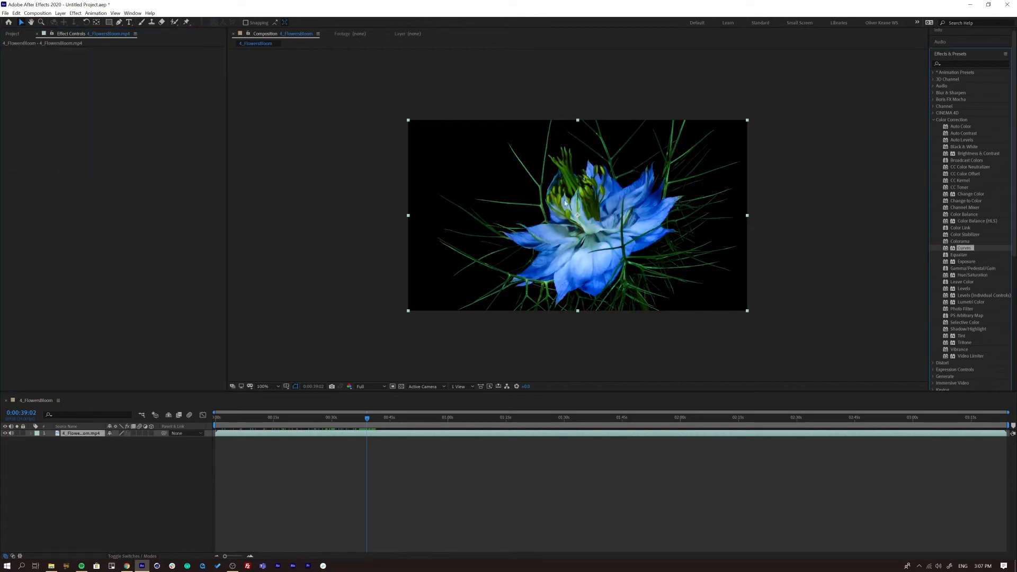
pyautogui.moveTo(962, 249); pyautogui.dragTo(73, 435)
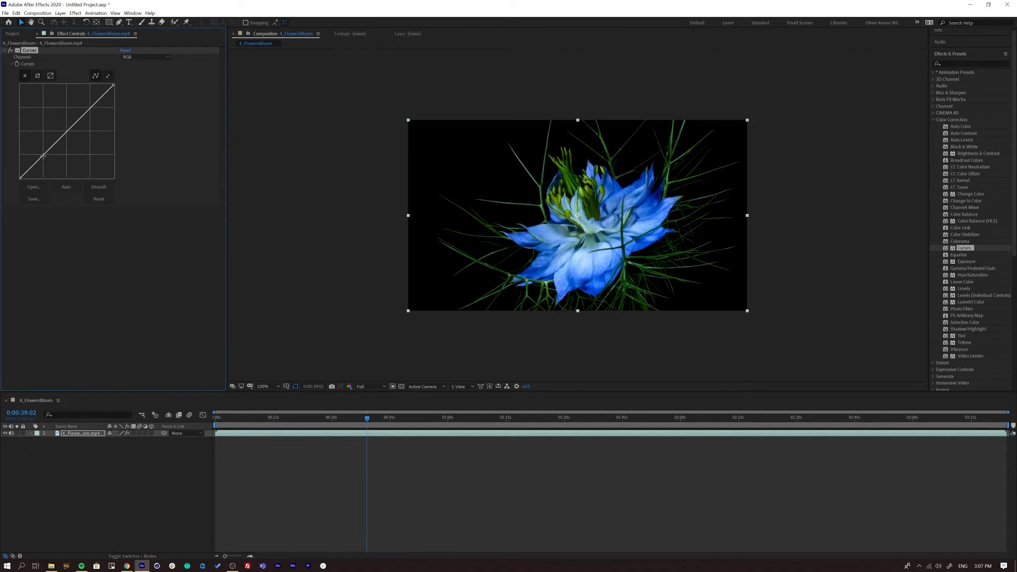
# Step: Bend the RGB curve into a moderate S shape, lowering the shadows and raising the highlights for more contrast
pyautogui.moveTo(43, 156); pyautogui.dragTo(52, 160)
pyautogui.moveTo(92, 121); pyautogui.dragTo(76, 108)
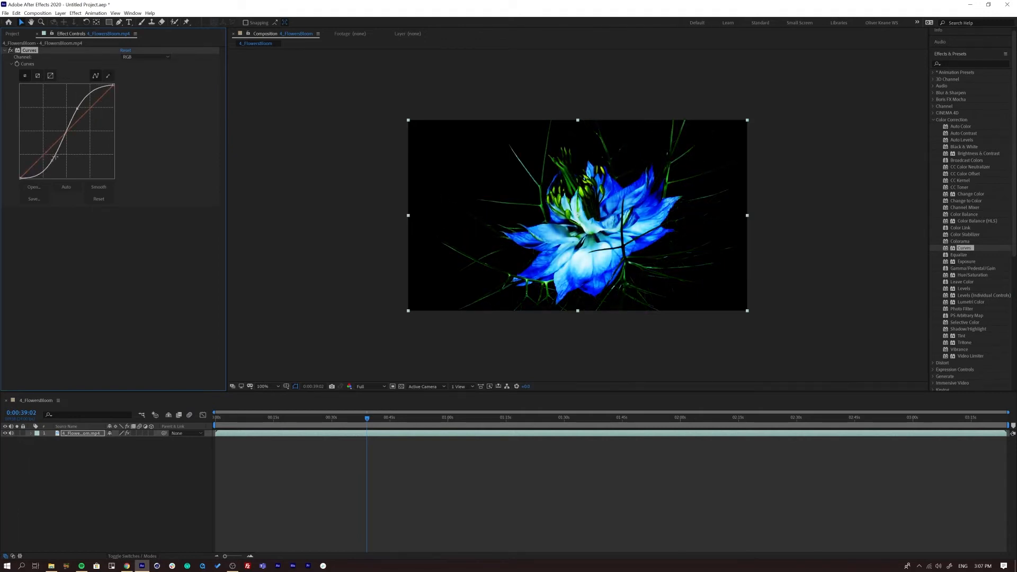
pyautogui.moveTo(53, 163)
pyautogui.mouseDown()
pyautogui.moveTo(46, 126)
pyautogui.moveTo(49, 171)
pyautogui.moveTo(45, 129)
pyautogui.moveTo(45, 162)
pyautogui.mouseUp()
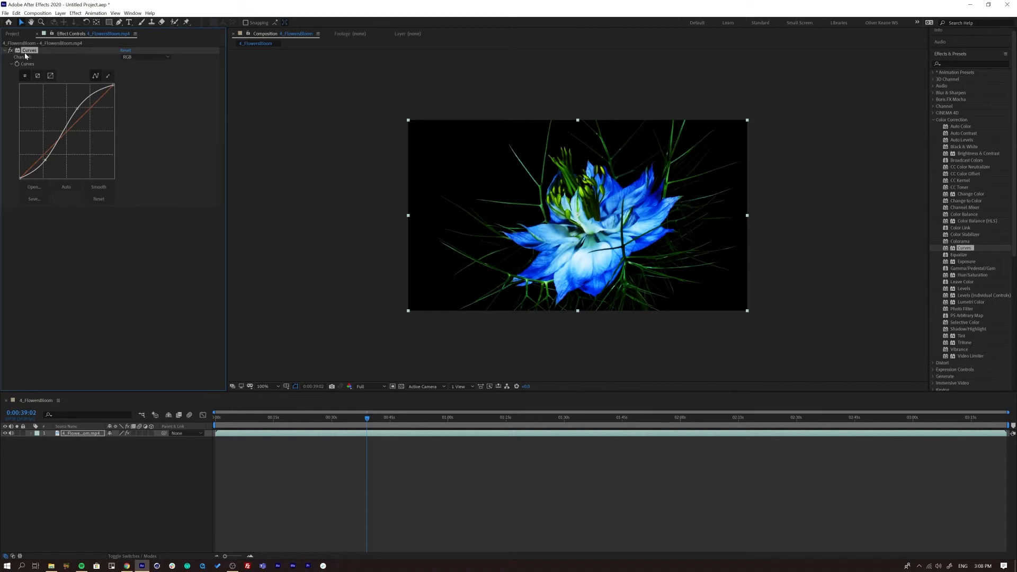
# Step: Delete the Curves effect from the 4_FlowersBloom.mp4 layer and keep the layer selected
pyautogui.press('BackSpace')
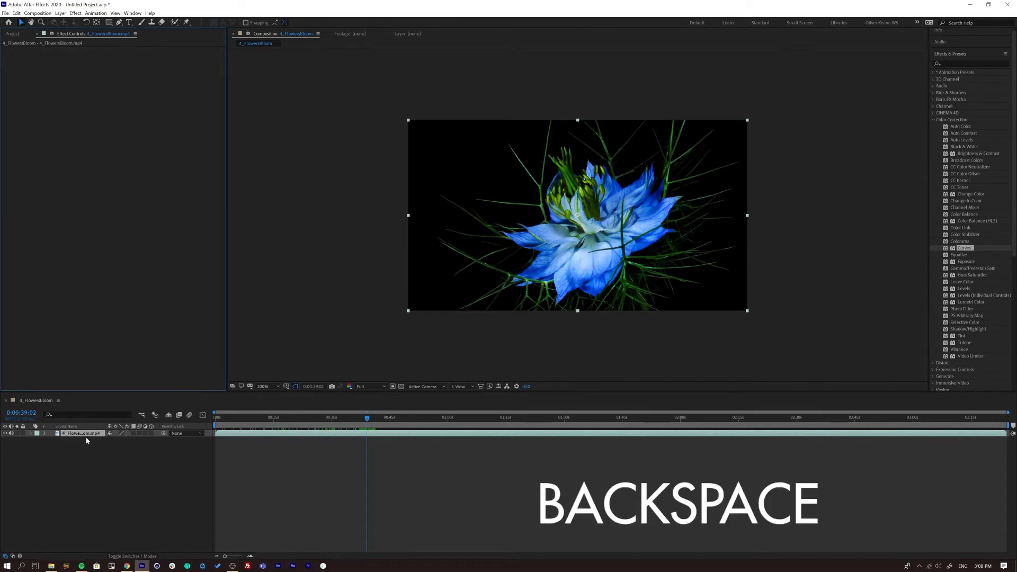
pyautogui.click(85, 437)
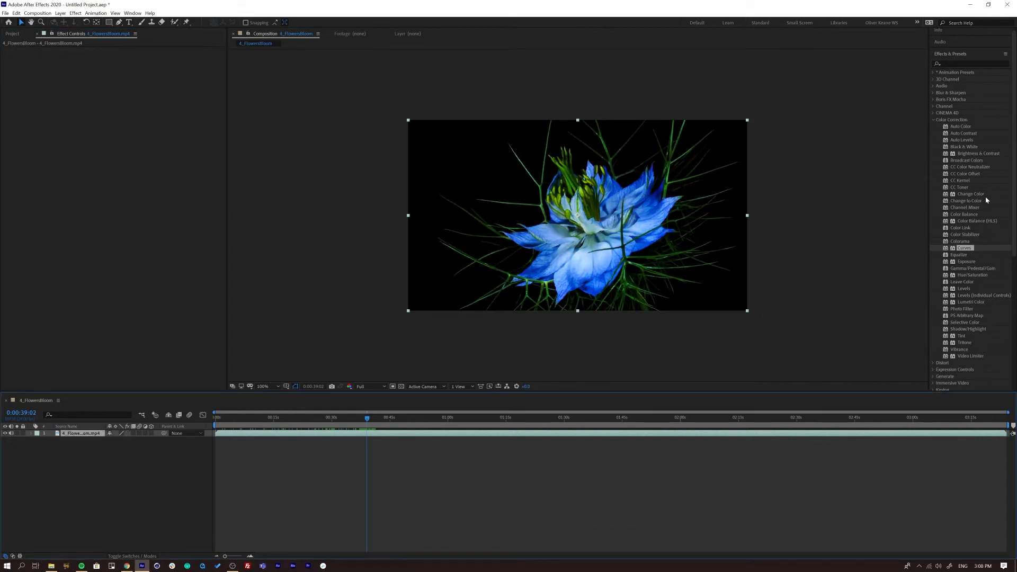
# Step: Apply the Colorama effect to the 4_FlowersBloom.mp4 layer and rotate its Input Phase shift until the background turns bright green
pyautogui.doubleClick(960, 241)
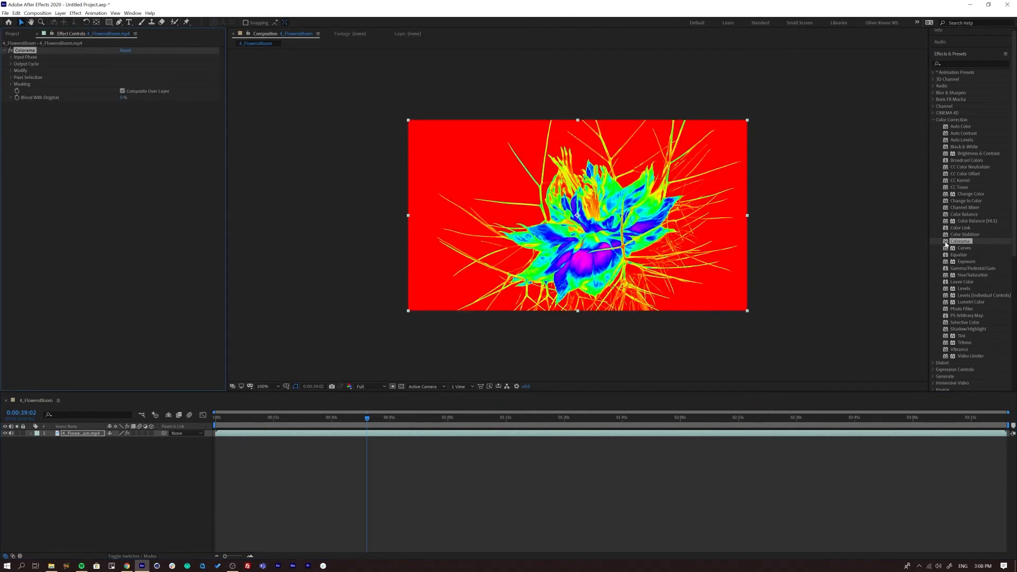
pyautogui.click(11, 57)
pyautogui.moveTo(135, 105)
pyautogui.mouseDown()
pyautogui.moveTo(115, 116)
pyautogui.moveTo(134, 110)
pyautogui.moveTo(135, 93)
pyautogui.moveTo(113, 105)
pyautogui.moveTo(143, 118)
pyautogui.moveTo(145, 100)
pyautogui.moveTo(108, 95)
pyautogui.moveTo(142, 142)
pyautogui.moveTo(134, 112)
pyautogui.moveTo(115, 102)
pyautogui.mouseUp()
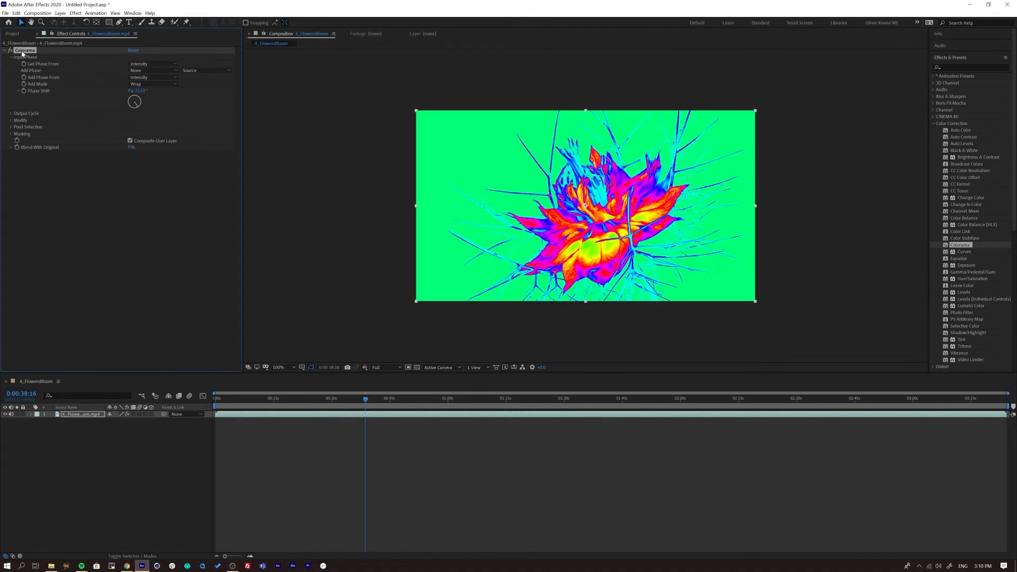
# Step: Delete the Colorama effect from the flower layer and expand the Distort effects category in place of Color Correction
pyautogui.press('BackSpace')
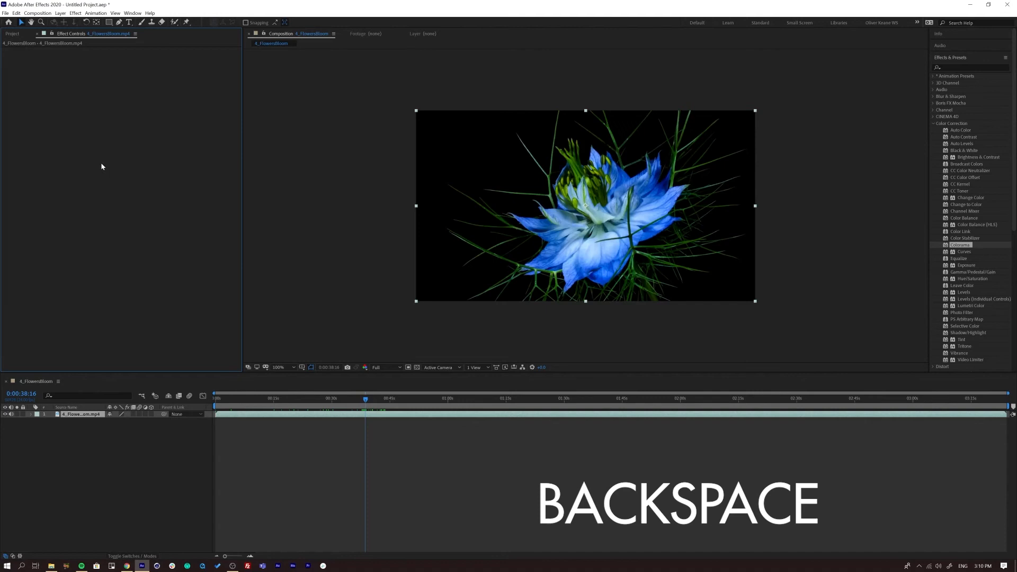
pyautogui.click(933, 124)
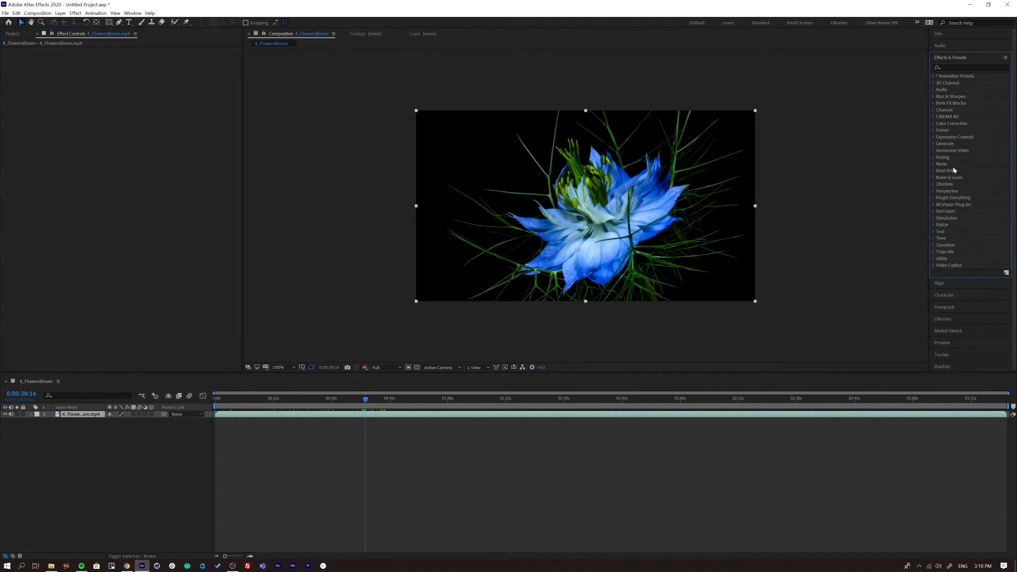
pyautogui.click(934, 130)
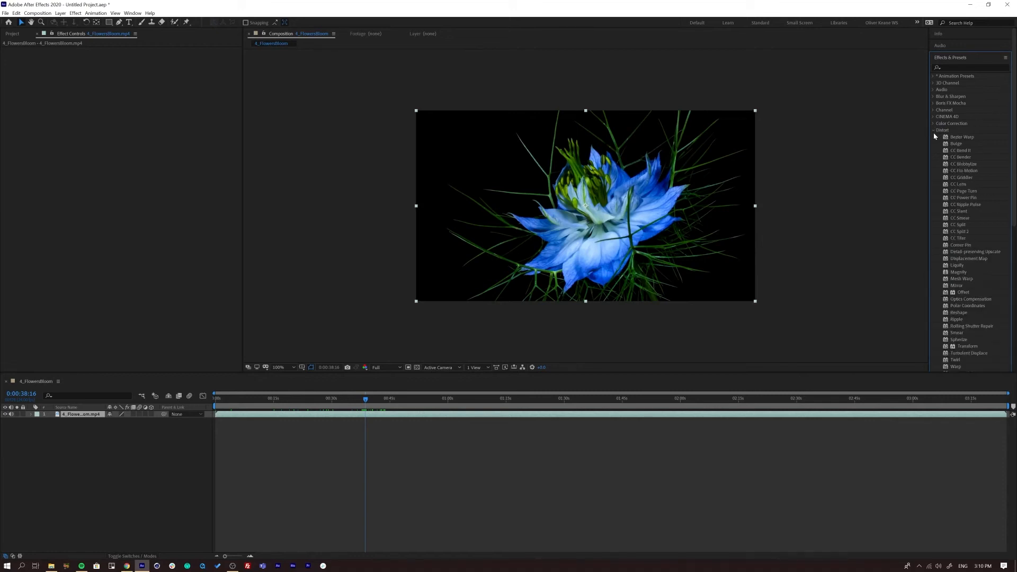
# Step: Create a new composition from the 2_Butterfly.png footage and leave its layer deselected
pyautogui.click(13, 35)
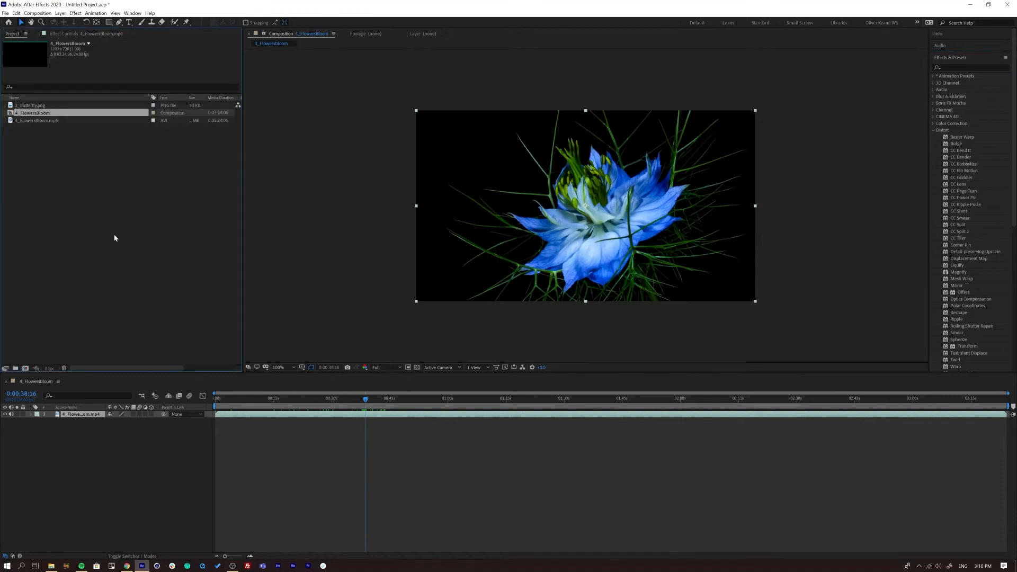
pyautogui.click(30, 106)
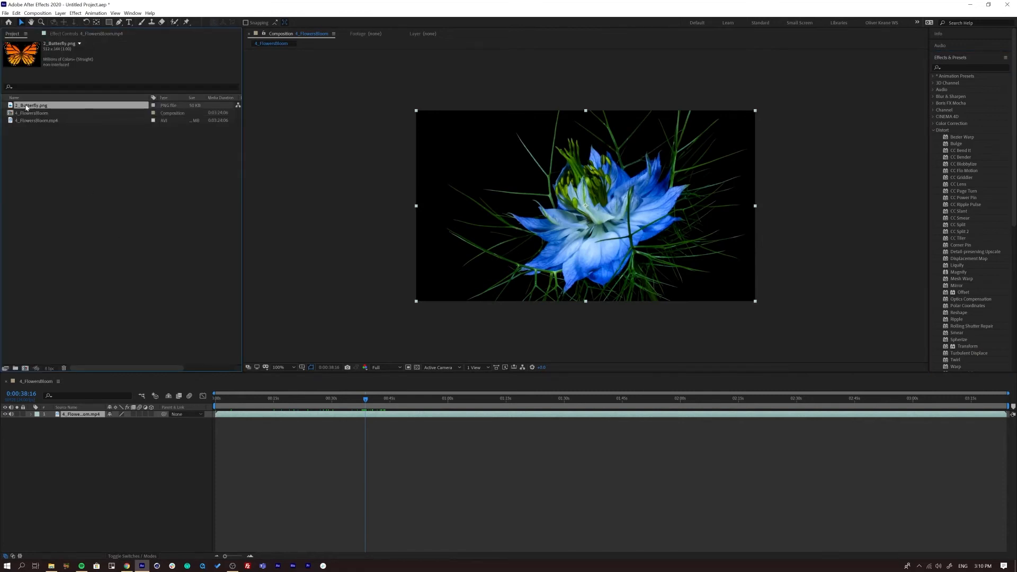
pyautogui.rightClick(27, 107)
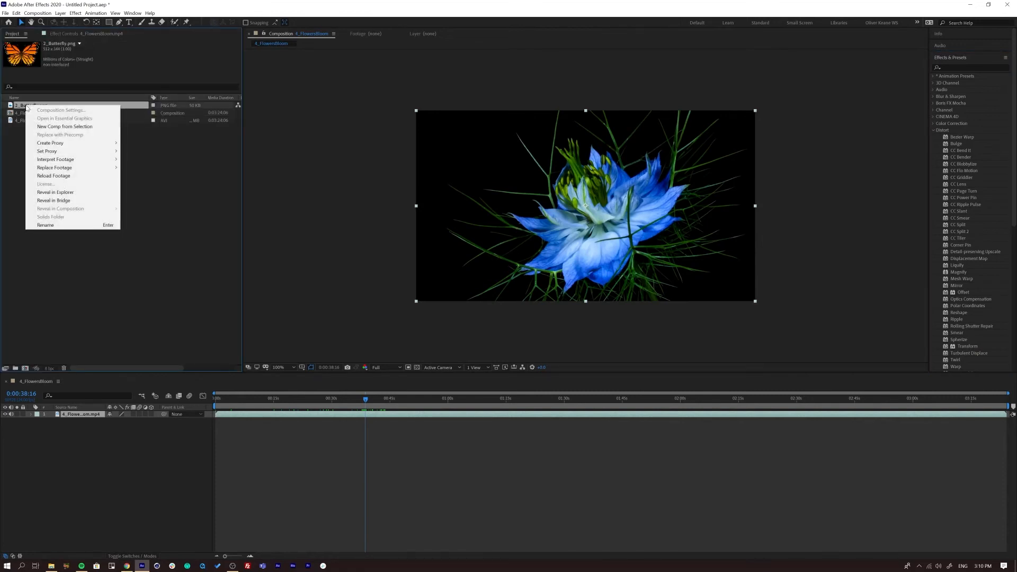
pyautogui.click(47, 127)
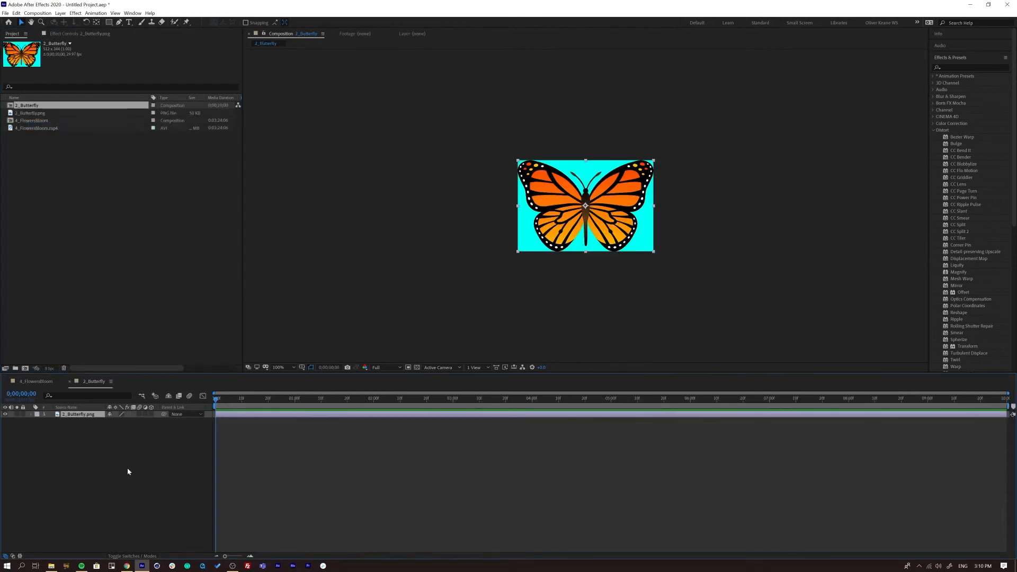
pyautogui.click(128, 471)
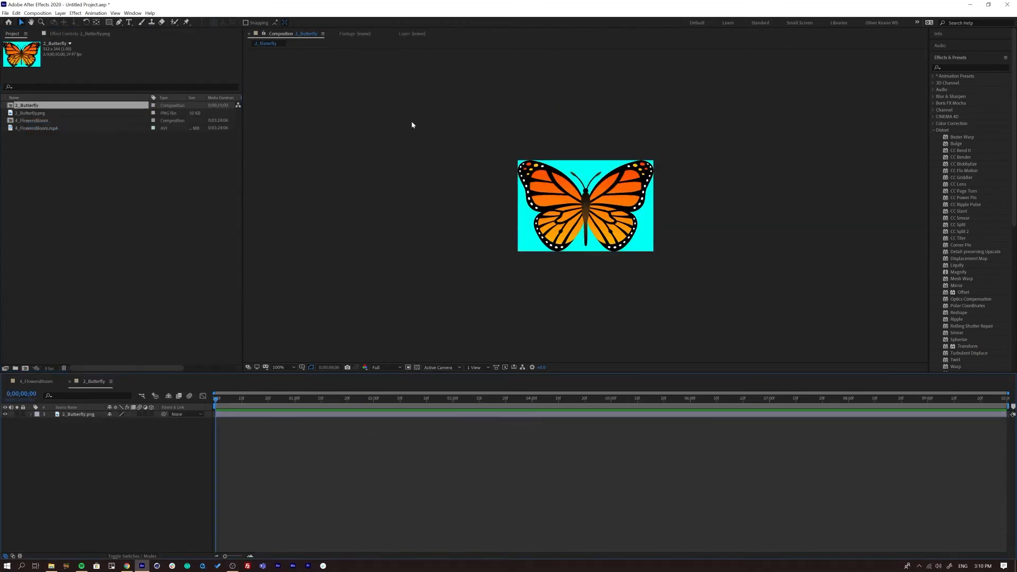
# Step: Toggle the transparency grid on and off and fit the butterfly composition to the viewer
pyautogui.click(417, 367)
pyautogui.click(417, 368)
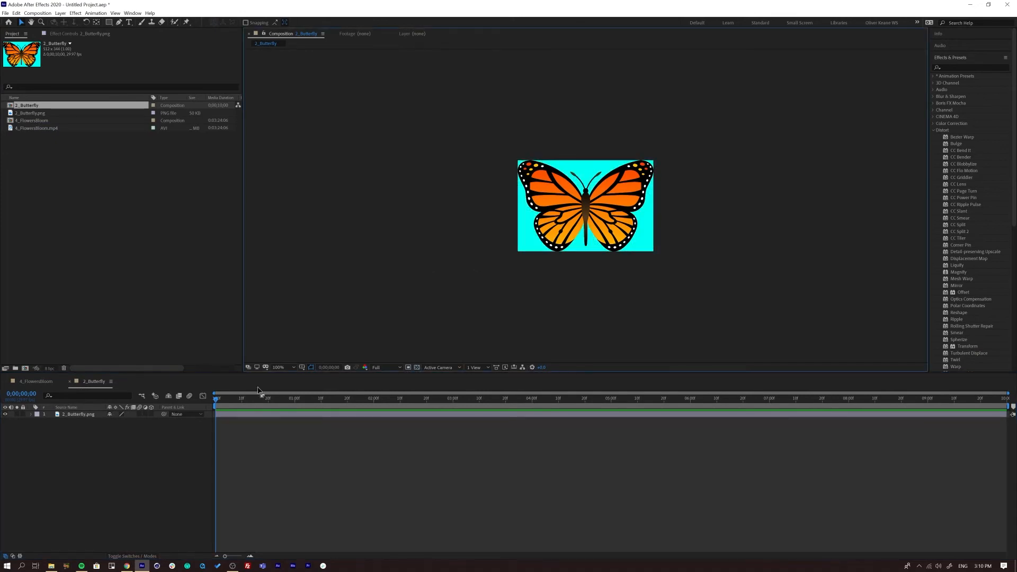
pyautogui.click(286, 368)
pyautogui.click(281, 395)
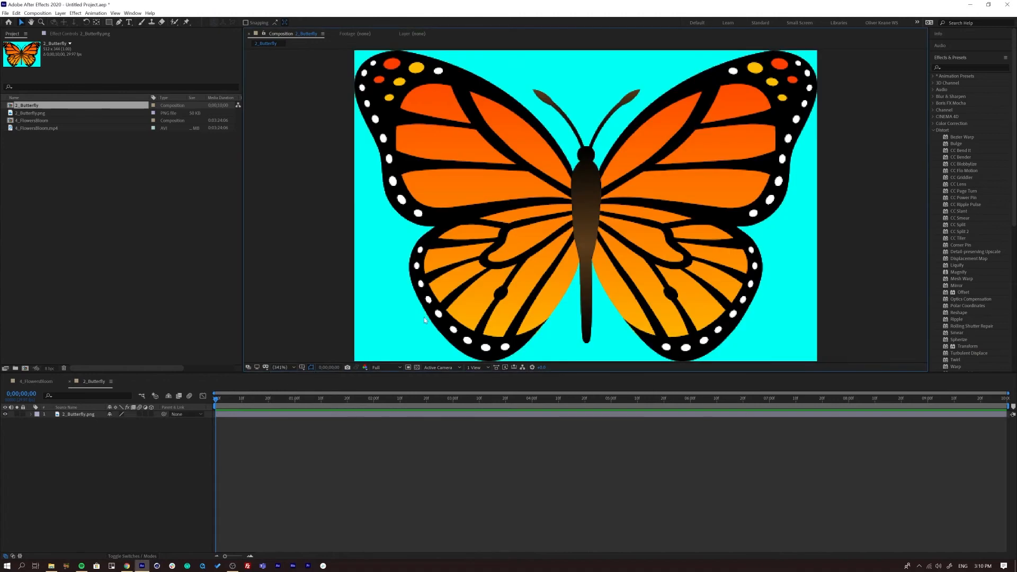
# Step: Apply the Twirl effect to the 2_Butterfly.png layer and increase its Angle to twist the butterfly's body clockwise
pyautogui.click(70, 415)
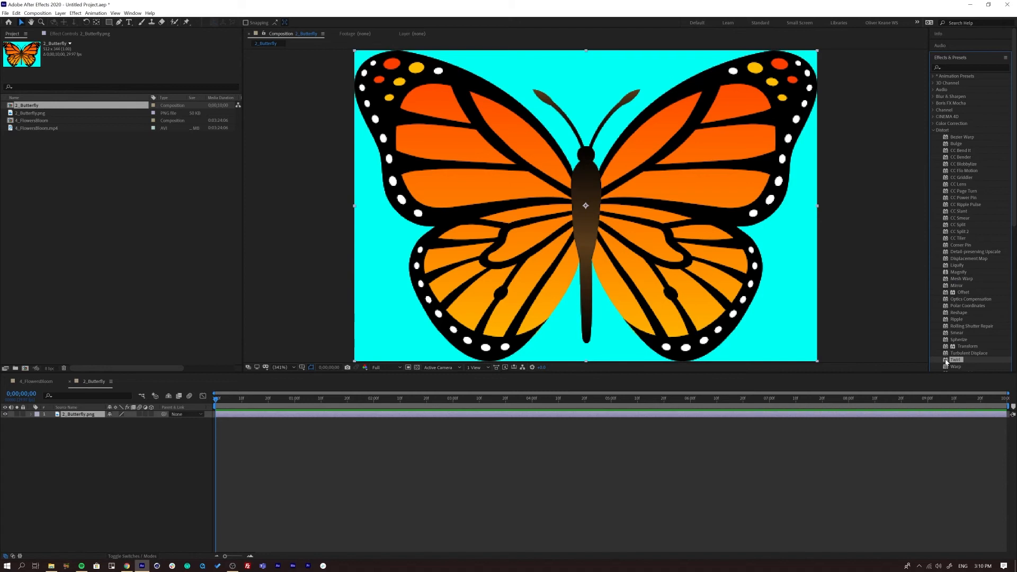
pyautogui.doubleClick(953, 359)
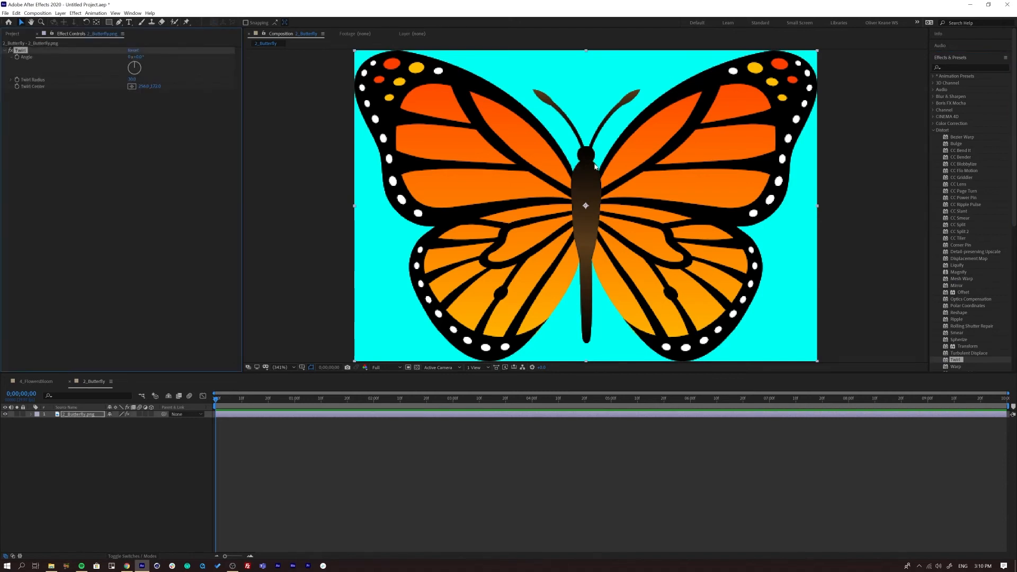
pyautogui.moveTo(139, 57); pyautogui.dragTo(161, 76)
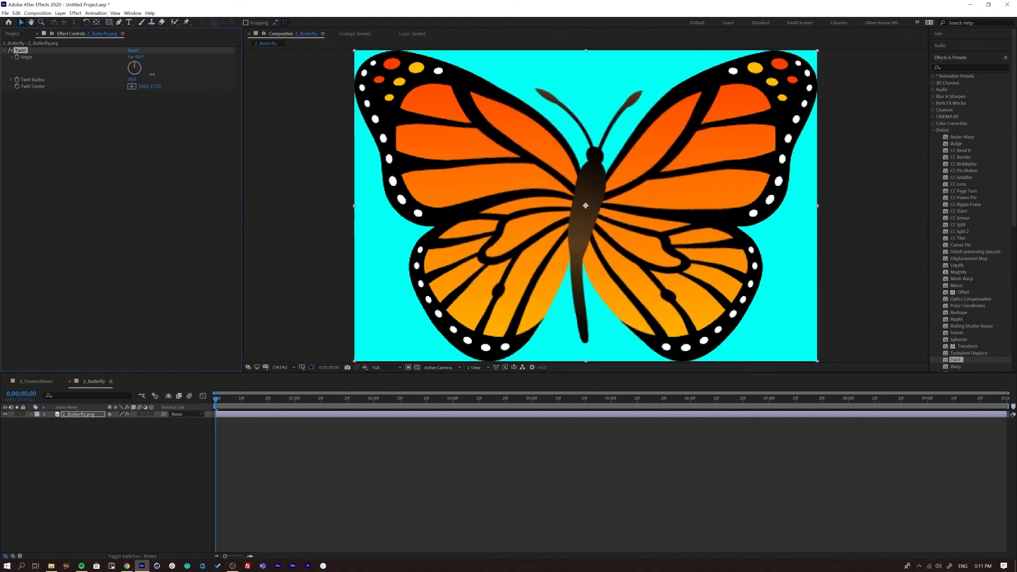
pyautogui.moveTo(152, 74); pyautogui.dragTo(155, 74)
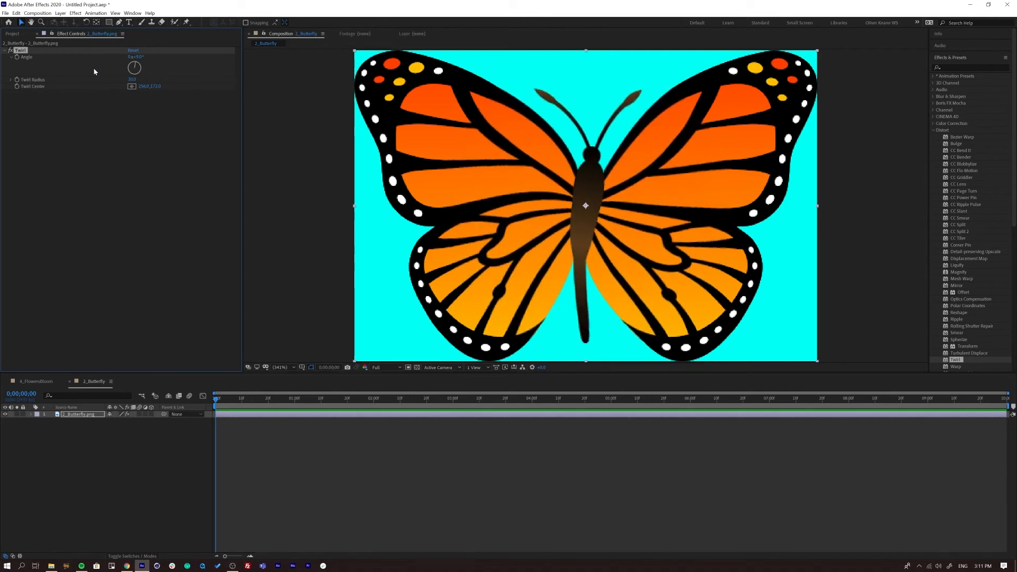
pyautogui.moveTo(140, 57); pyautogui.dragTo(148, 57)
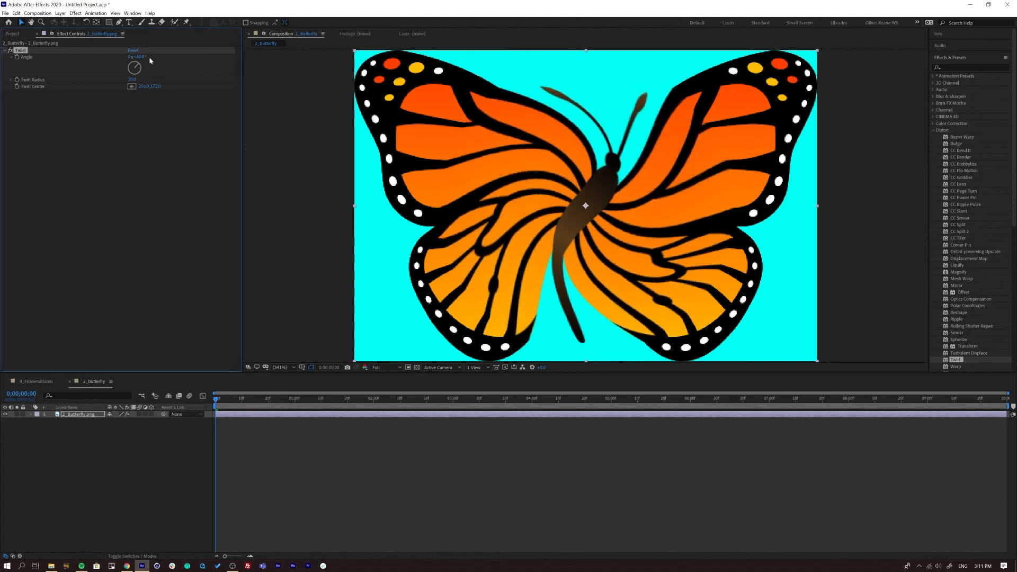
# Step: Twist the butterfly counterclockwise with a larger Twirl Radius and move the Twirl Center below the middle of the body
pyautogui.moveTo(132, 79)
pyautogui.mouseDown()
pyautogui.moveTo(145, 78)
pyautogui.moveTo(131, 68)
pyautogui.mouseUp()
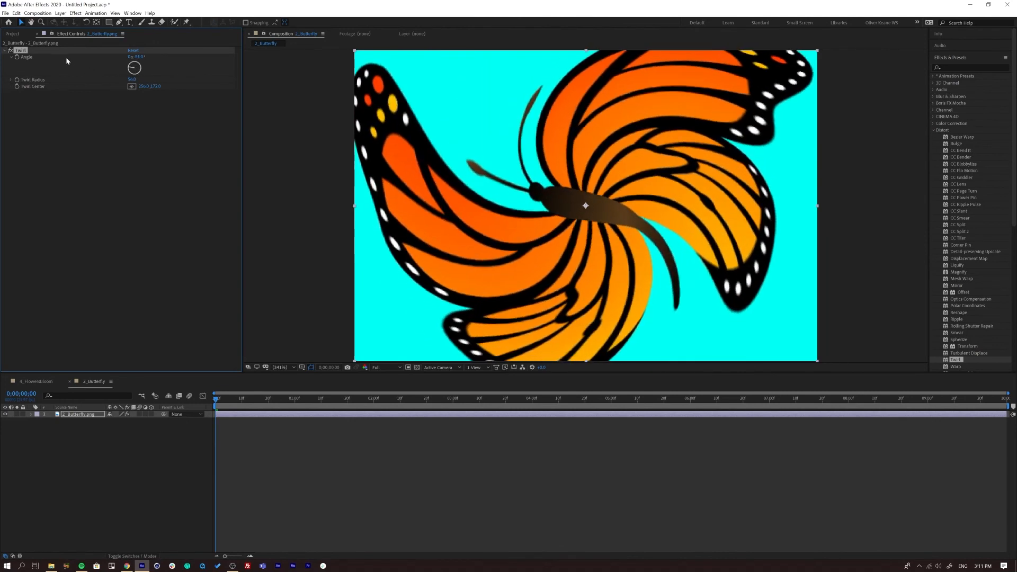
pyautogui.moveTo(155, 87); pyautogui.dragTo(101, 89)
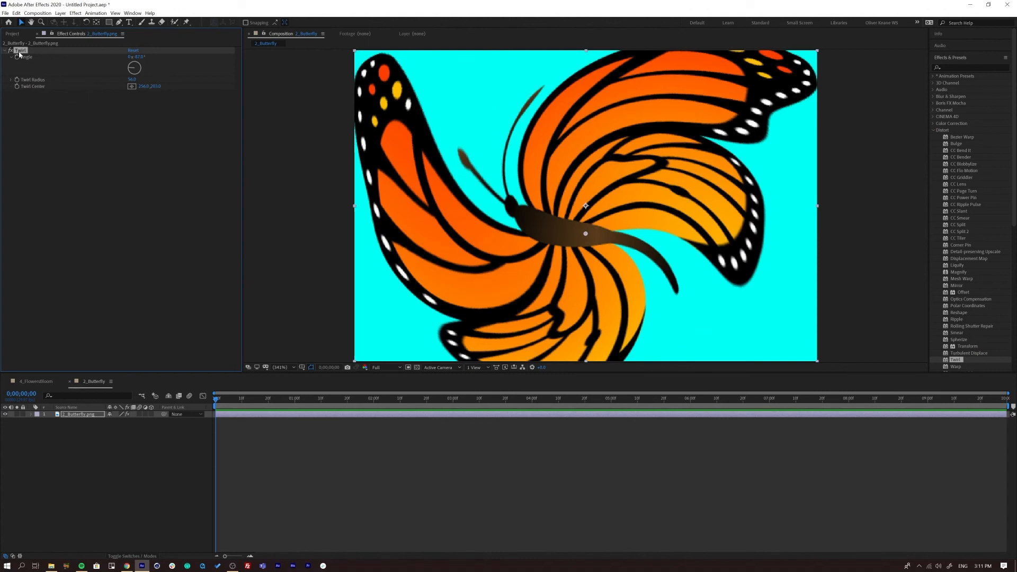
# Step: Replace the Twirl effect on the 2_Butterfly.png layer with the Ripple effect from the Distort category
pyautogui.press('BackSpace')
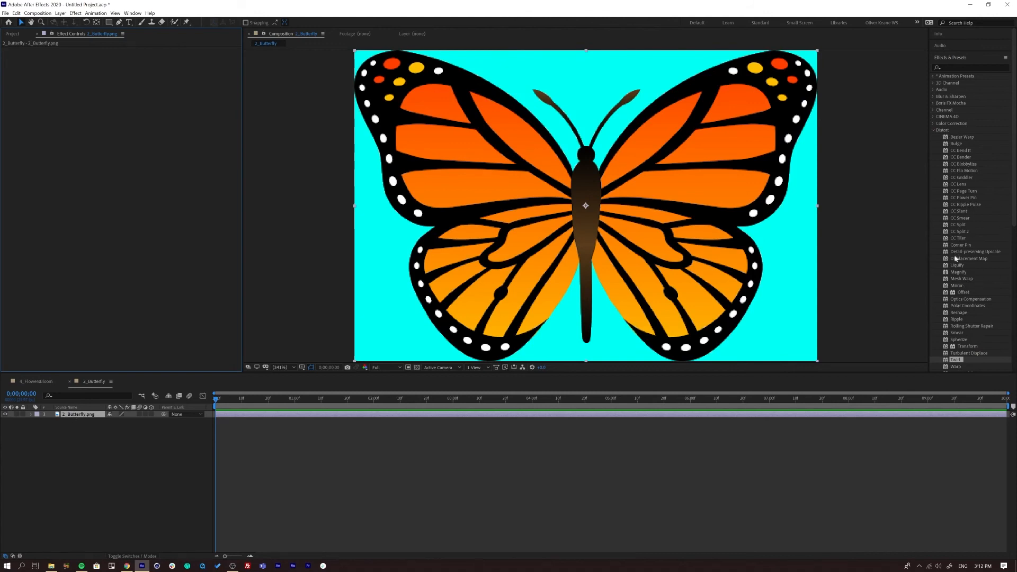
pyautogui.click(948, 286)
pyautogui.scroll(-3, 950, 308)
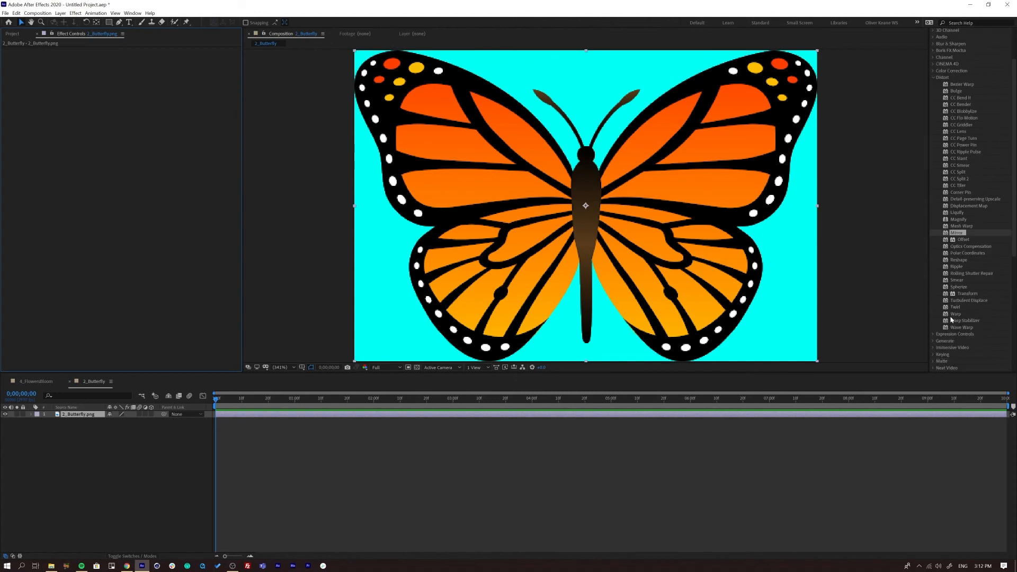
pyautogui.moveTo(946, 269); pyautogui.dragTo(143, 113)
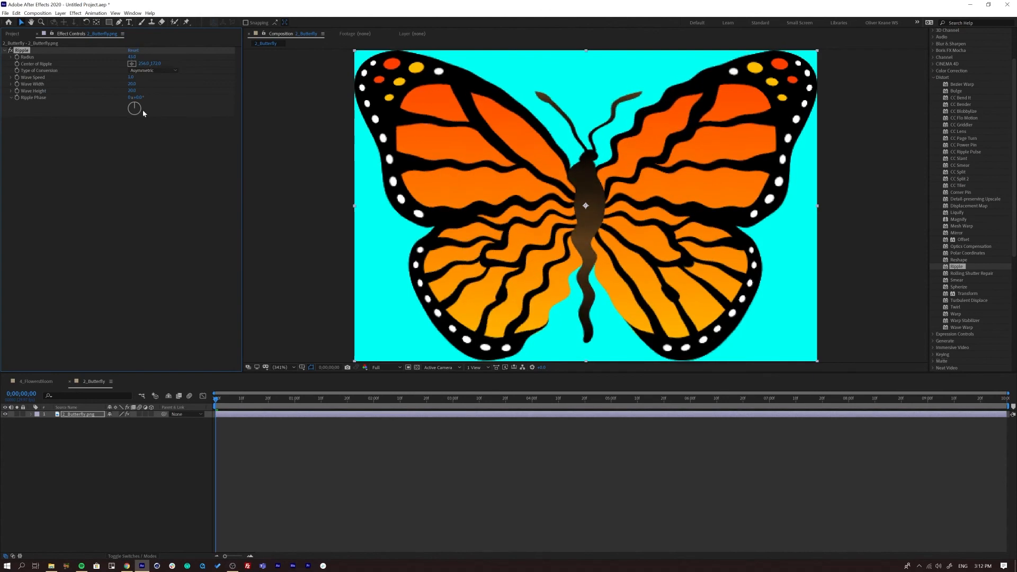
# Step: Increase the Ripple effect's Radius slightly and rotate its Ripple Phase through just over two full turns
pyautogui.moveTo(132, 57)
pyautogui.mouseDown()
pyautogui.moveTo(118, 57)
pyautogui.moveTo(130, 57)
pyautogui.mouseUp()
pyautogui.moveTo(135, 108)
pyautogui.mouseDown()
pyautogui.moveTo(136, 130)
pyautogui.moveTo(109, 108)
pyautogui.moveTo(148, 97)
pyautogui.moveTo(157, 130)
pyautogui.moveTo(95, 104)
pyautogui.moveTo(155, 91)
pyautogui.moveTo(104, 150)
pyautogui.moveTo(122, 79)
pyautogui.moveTo(141, 175)
pyautogui.moveTo(146, 85)
pyautogui.moveTo(81, 175)
pyautogui.moveTo(150, 90)
pyautogui.moveTo(148, 114)
pyautogui.mouseUp()
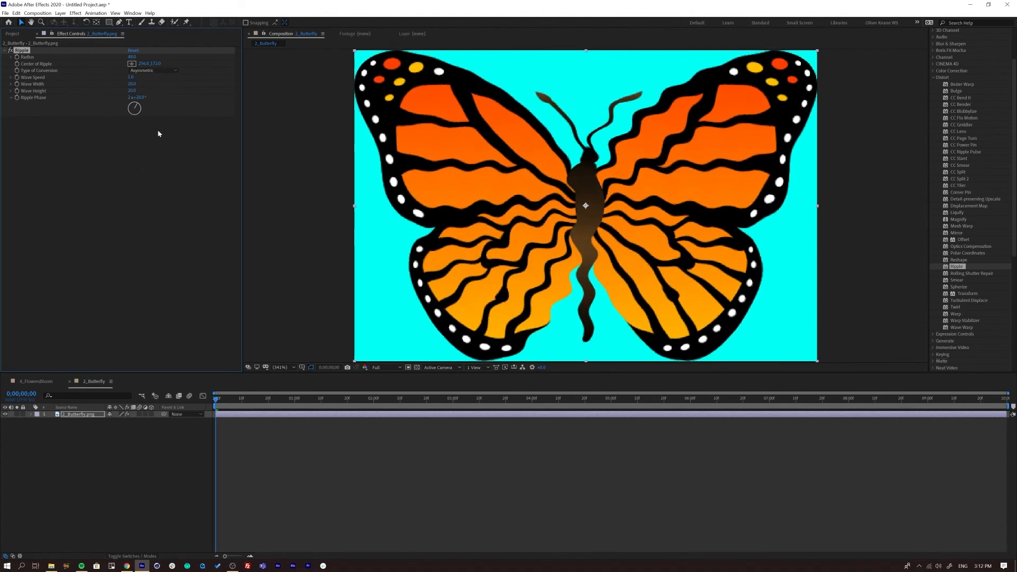
# Step: Collapse the Distort effects category and bring the Project panel forward in place of the effect controls
pyautogui.click(933, 77)
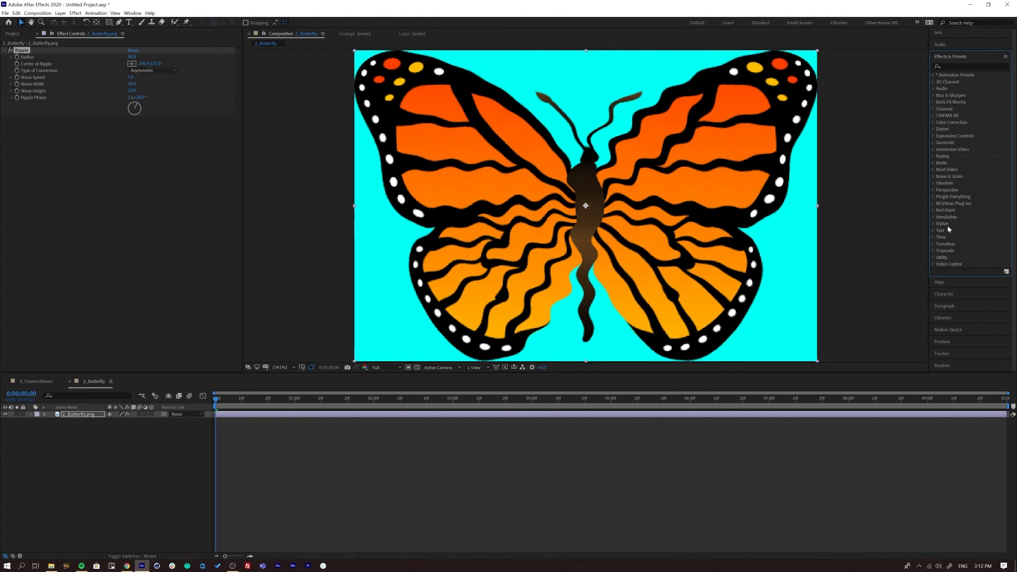
pyautogui.hotkey('ctrl', '0')
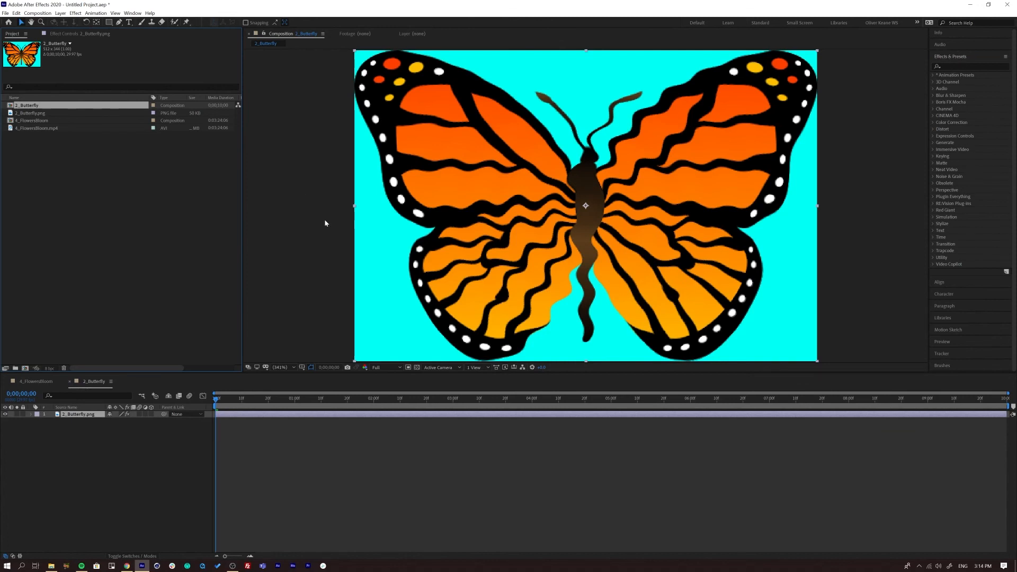
pyautogui.click(969, 190)
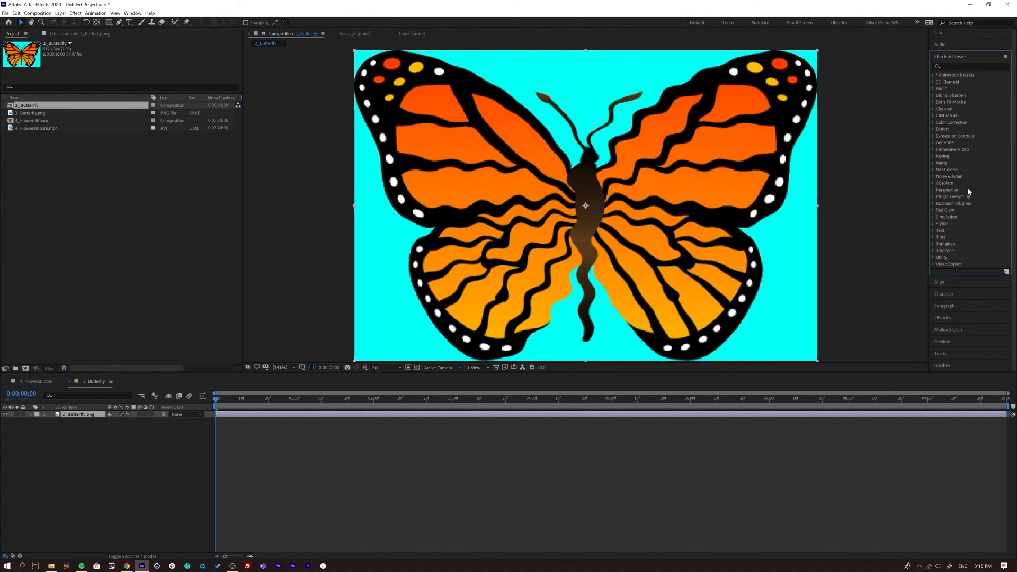